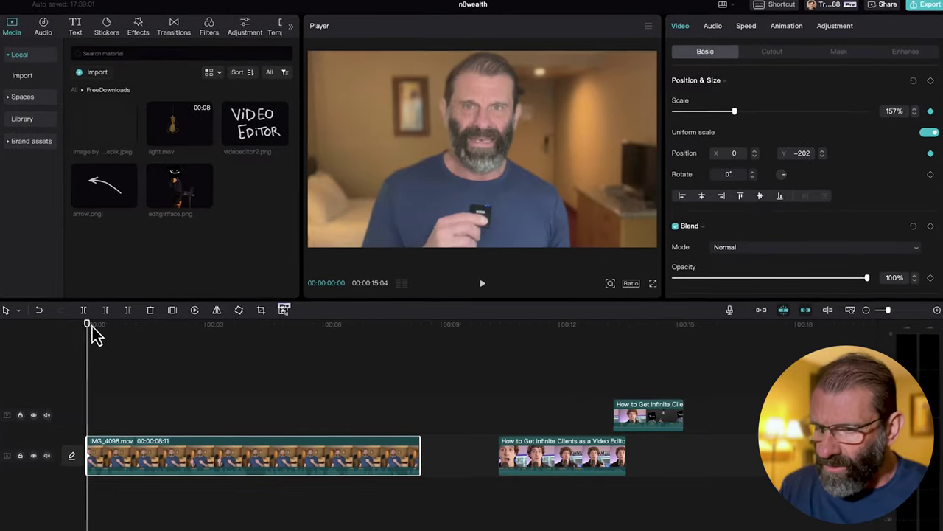
# Add scale and position keyframes shortly after the start of IMG_4098.mov, and increase the scale at its first frame.
pyautogui.moveTo(89, 336)
pyautogui.mouseDown()
pyautogui.moveTo(114, 335)
pyautogui.moveTo(87, 340)
pyautogui.mouseUp()
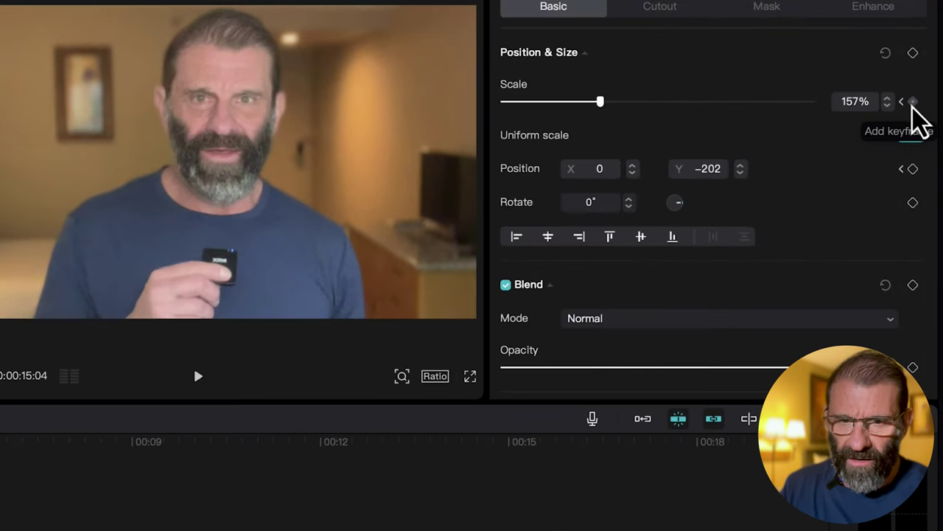
pyautogui.click(924, 114)
pyautogui.click(913, 169)
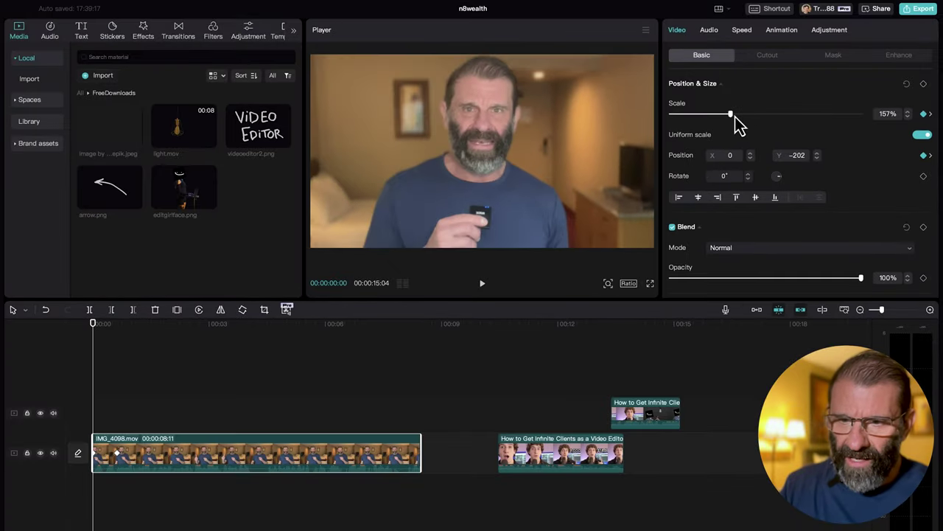
pyautogui.moveTo(735, 117); pyautogui.dragTo(765, 116)
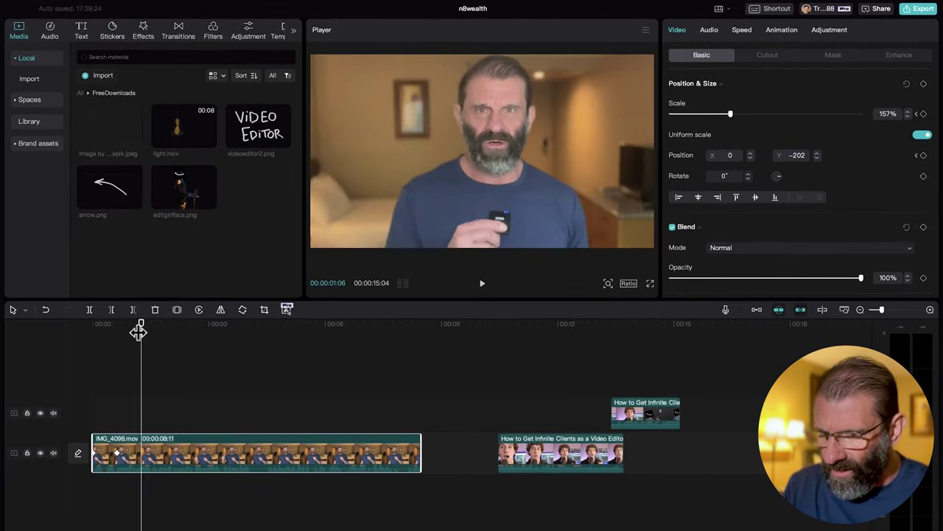
# Split IMG_4098.mov at 00:00:02:11 and duplicate the second part onto the track directly above it.
pyautogui.press('space')
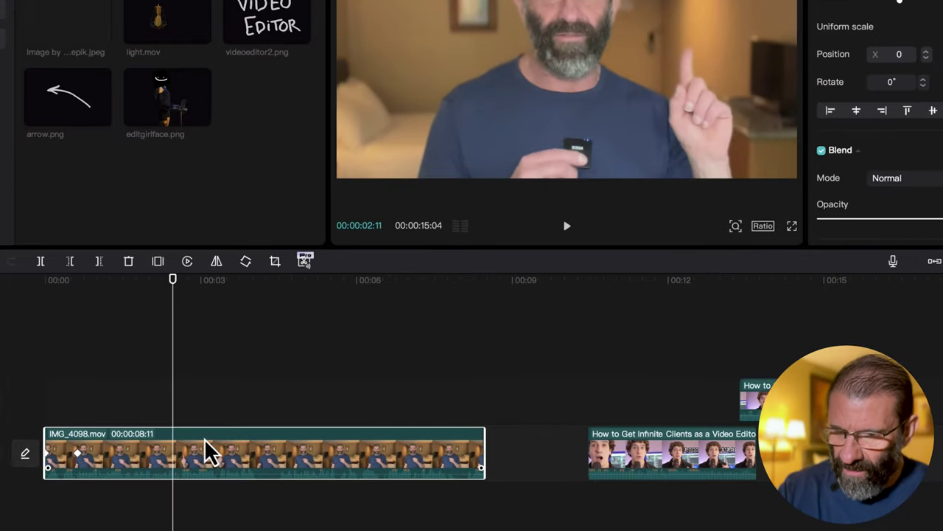
pyautogui.hotkey('ctrl', 'b')
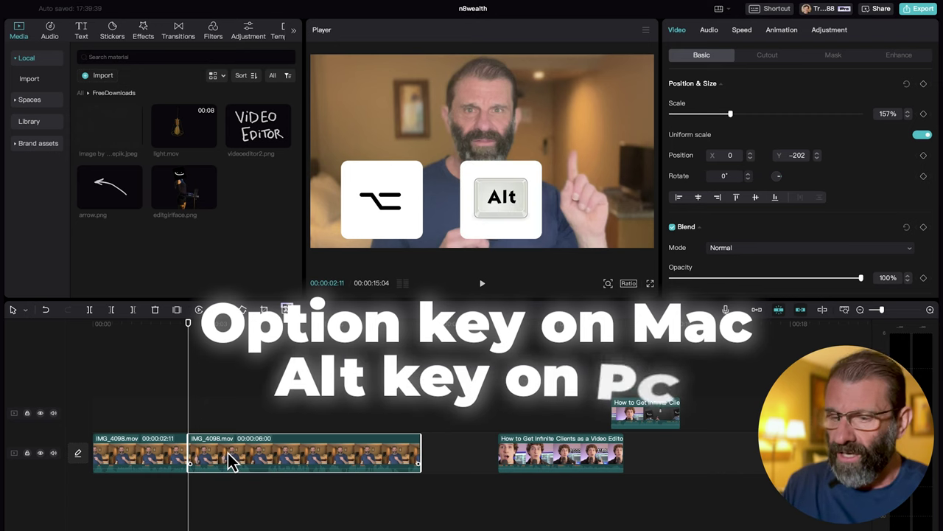
pyautogui.moveTo(245, 465); pyautogui.dragTo(248, 414)
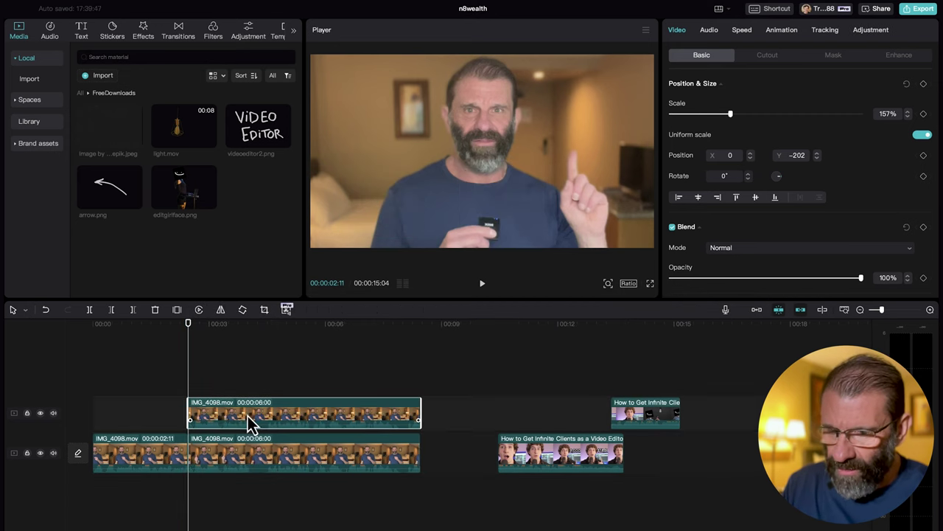
# Apply Auto cutout to the duplicated clip on the upper track to isolate the person.
pyautogui.moveTo(191, 338); pyautogui.dragTo(232, 326)
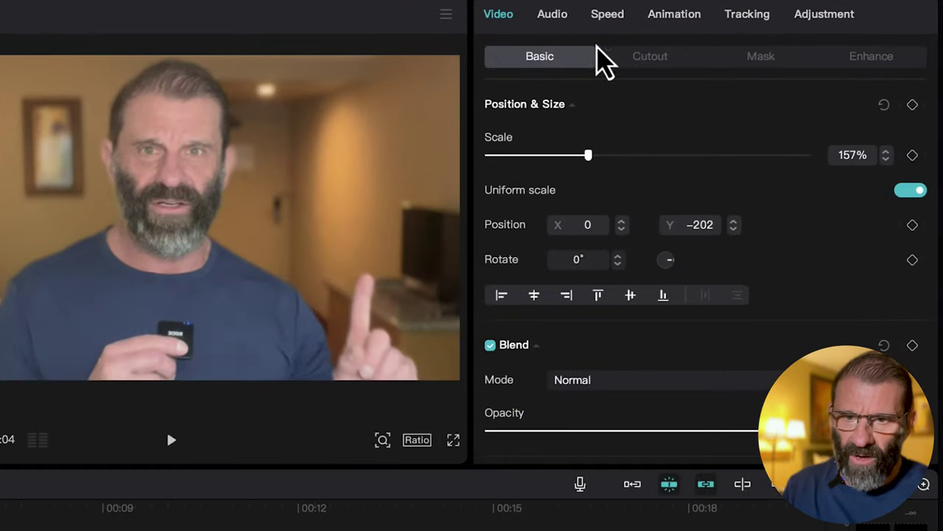
pyautogui.click(756, 55)
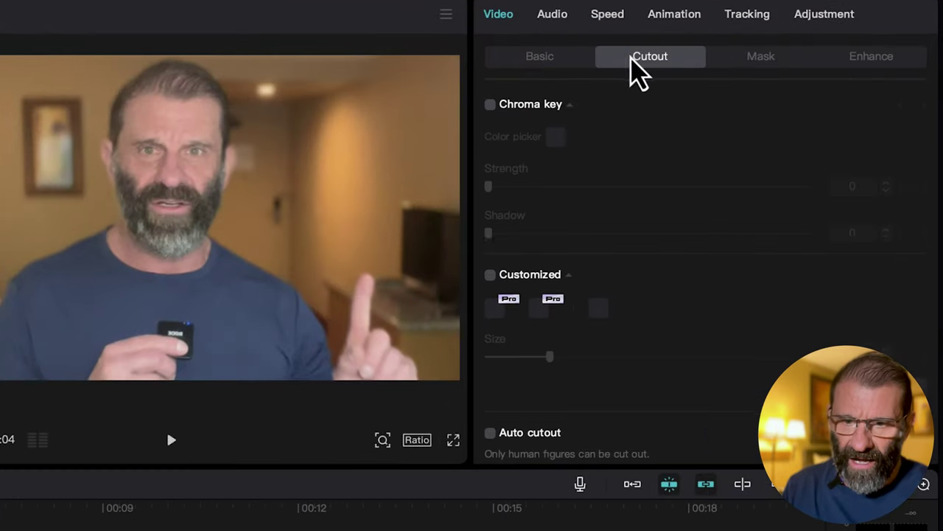
pyautogui.scroll(-1, 535, 382)
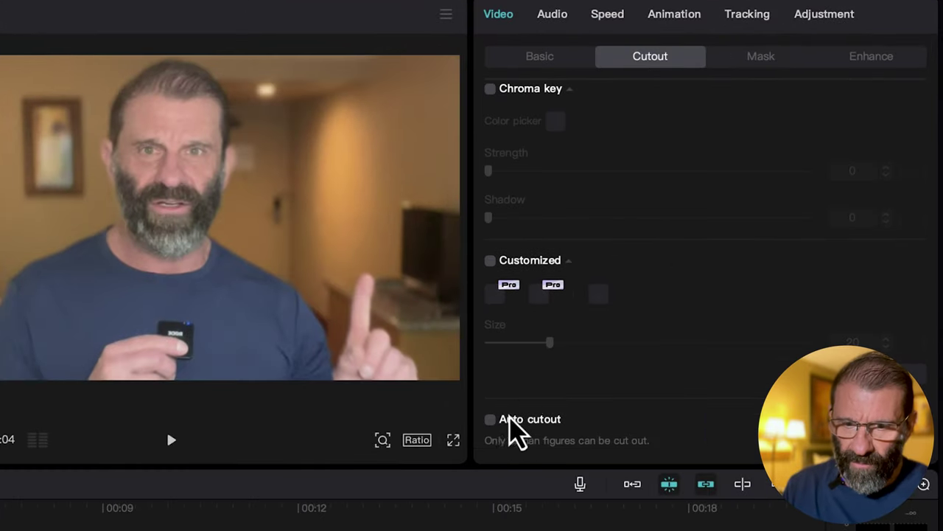
pyautogui.click(491, 419)
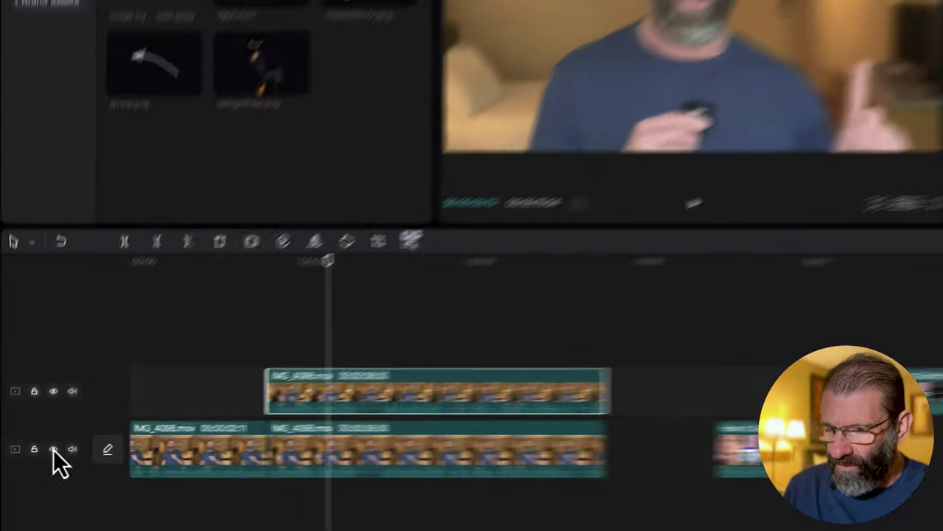
# Toggle the visibility of the main video track to check the cutout on the upper clip.
pyautogui.click(41, 452)
pyautogui.click(41, 452)
pyautogui.click(41, 453)
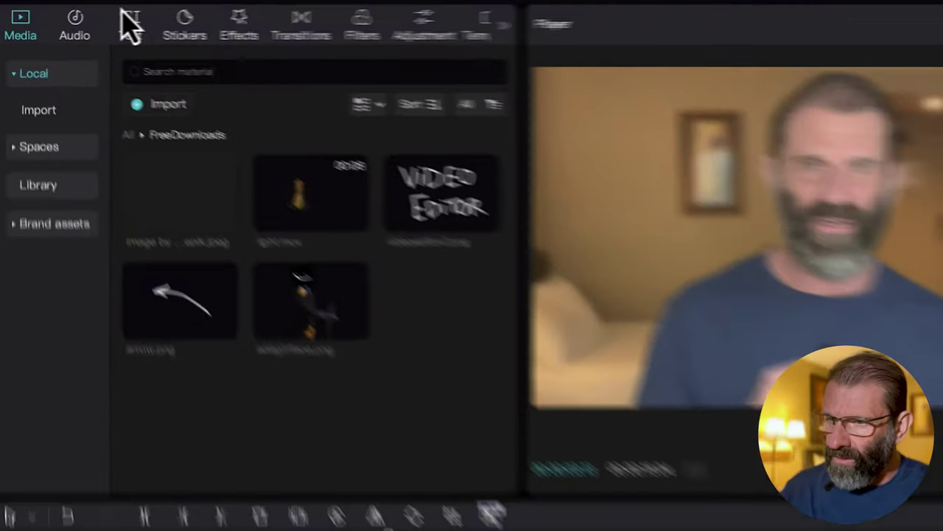
# Add a Default text above the duplicated clip, starting at 00:00:02:11, and extend it to the clip's end.
pyautogui.click(124, 25)
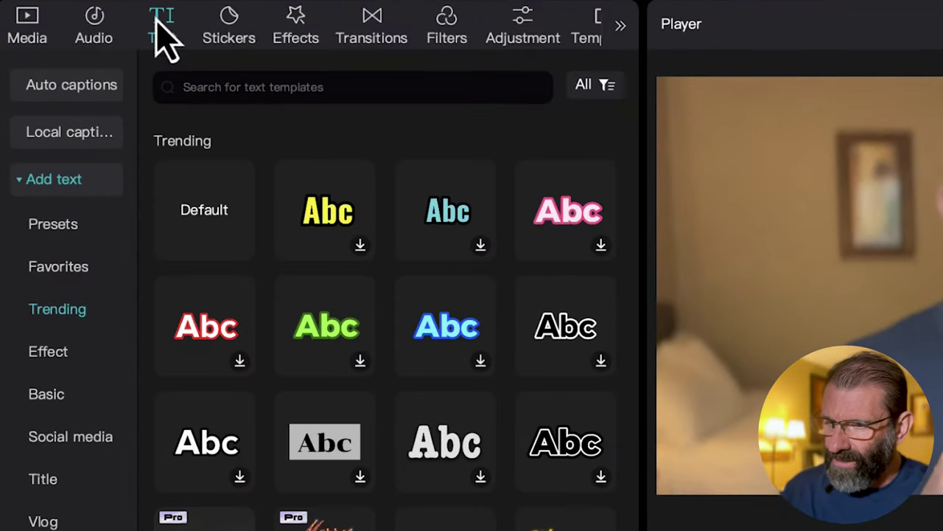
pyautogui.moveTo(211, 225); pyautogui.dragTo(397, 530)
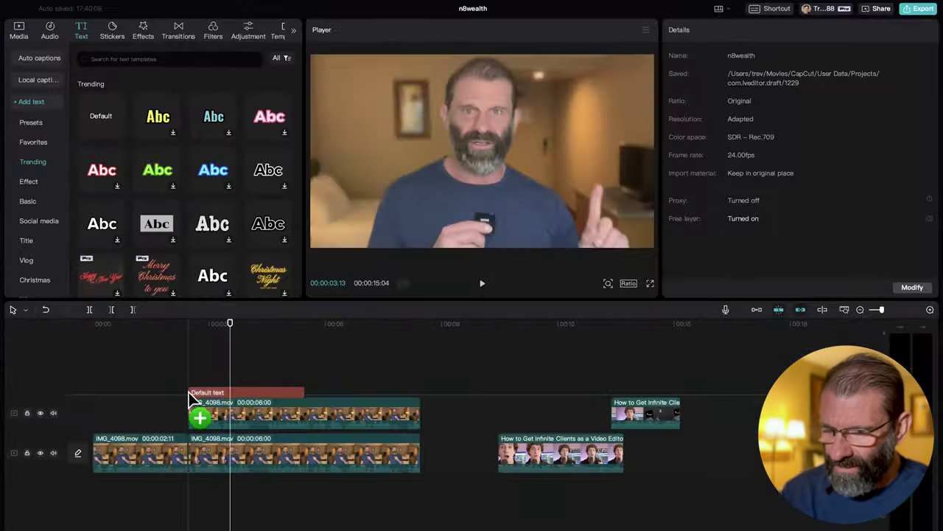
pyautogui.moveTo(190, 394); pyautogui.dragTo(191, 391)
pyautogui.moveTo(305, 386); pyautogui.dragTo(421, 386)
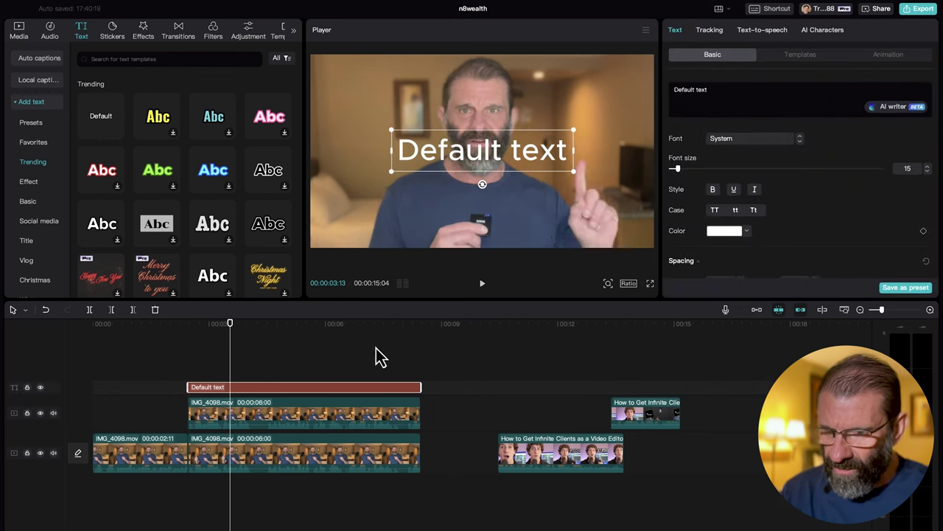
# Replace the default text with "$11,000" and set its font to Sunday Masthead-Rg.
pyautogui.moveTo(221, 321); pyautogui.dragTo(263, 320)
pyautogui.doubleClick(409, 158)
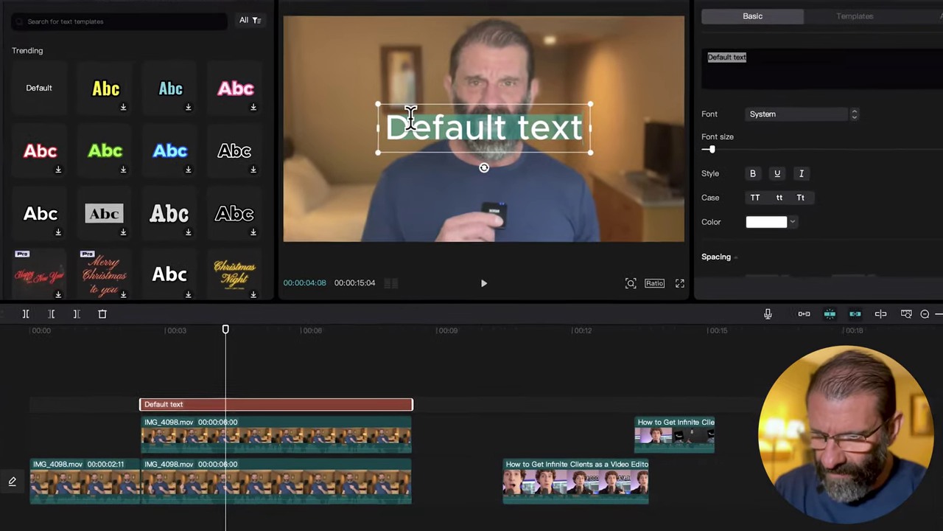
pyautogui.write('$11,000')
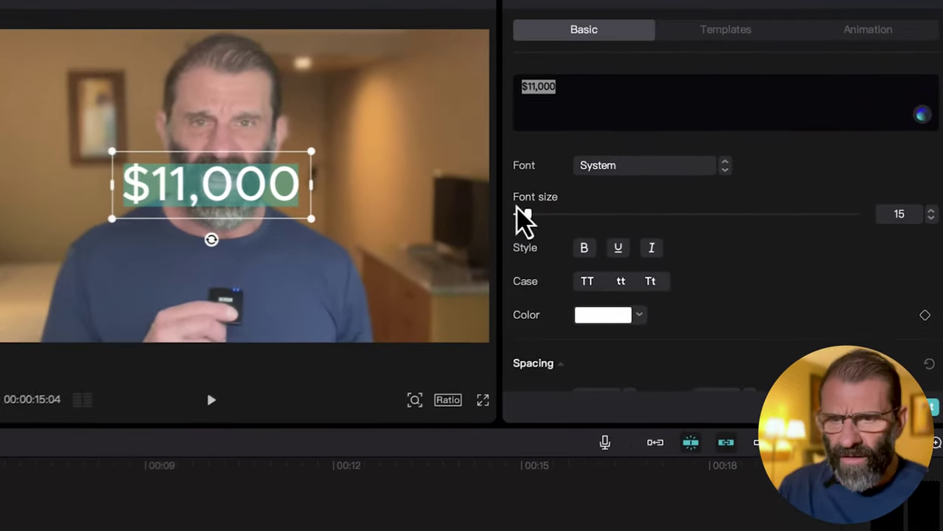
pyautogui.click(647, 168)
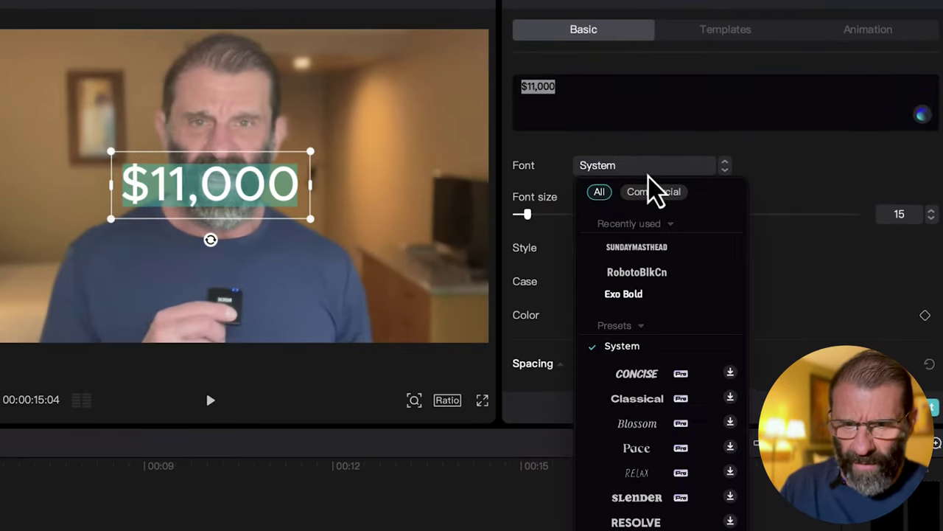
pyautogui.click(643, 249)
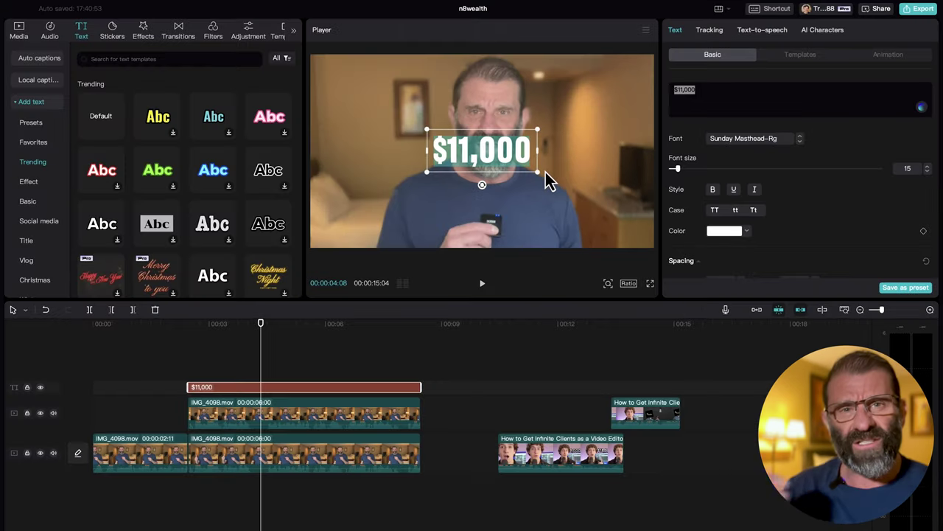
# Add a black stroke with a thickness of 56 to the $11,000 text.
pyautogui.scroll(-10, 815, 185)
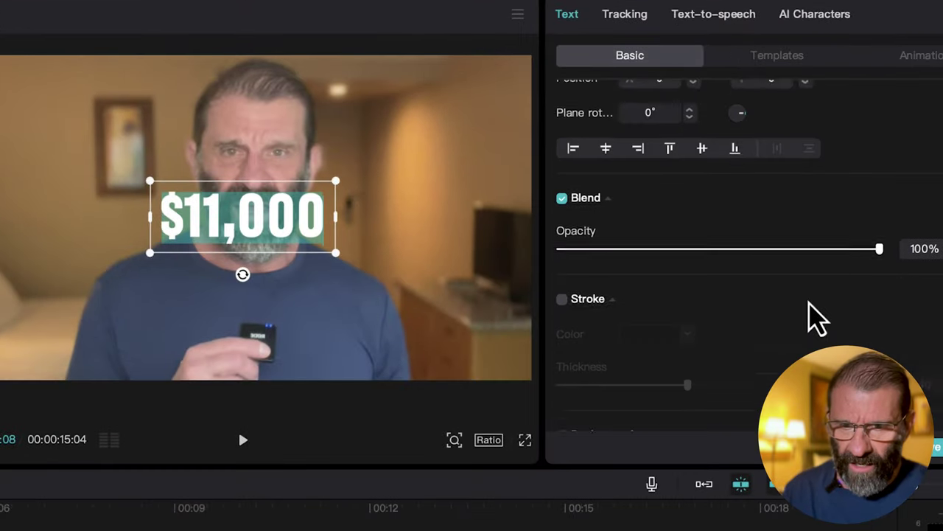
pyautogui.scroll(-1, 814, 317)
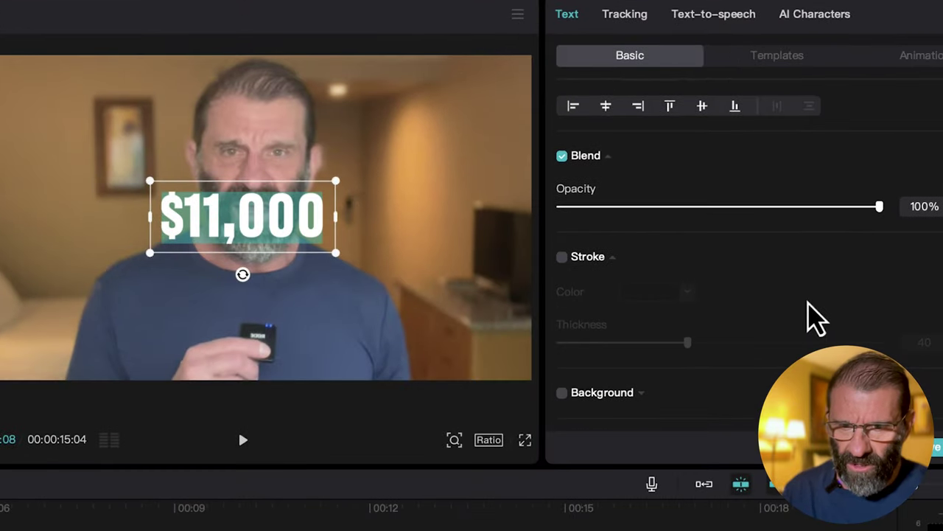
pyautogui.click(562, 258)
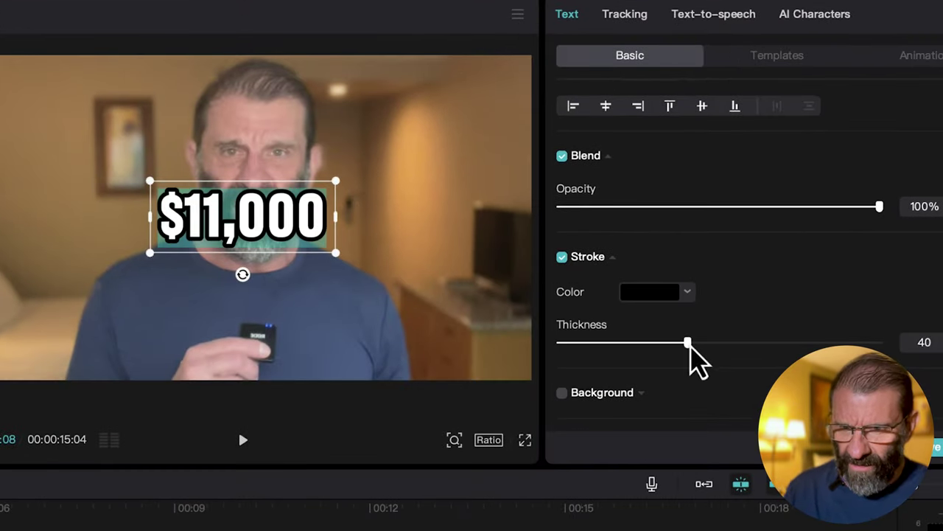
pyautogui.moveTo(693, 345); pyautogui.dragTo(739, 342)
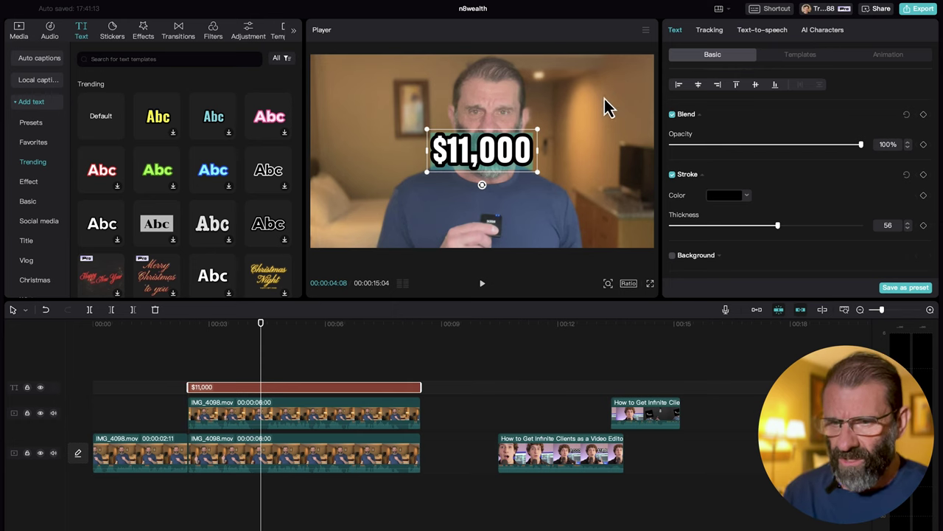
# Raise the $11,000 text to face height in the frame and place its layer between the two video copies.
pyautogui.click(412, 351)
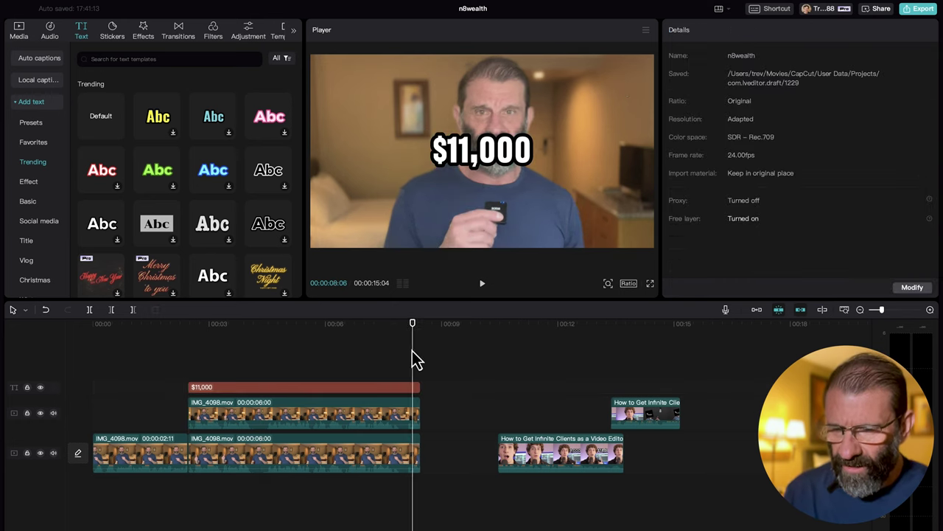
pyautogui.moveTo(457, 170); pyautogui.dragTo(452, 130)
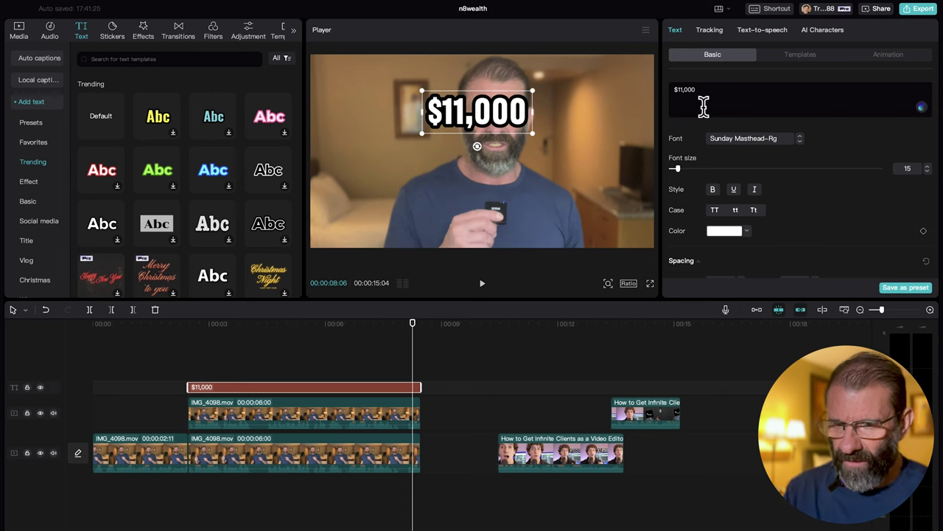
pyautogui.moveTo(368, 324)
pyautogui.mouseDown()
pyautogui.moveTo(232, 326)
pyautogui.moveTo(390, 320)
pyautogui.moveTo(356, 323)
pyautogui.mouseUp()
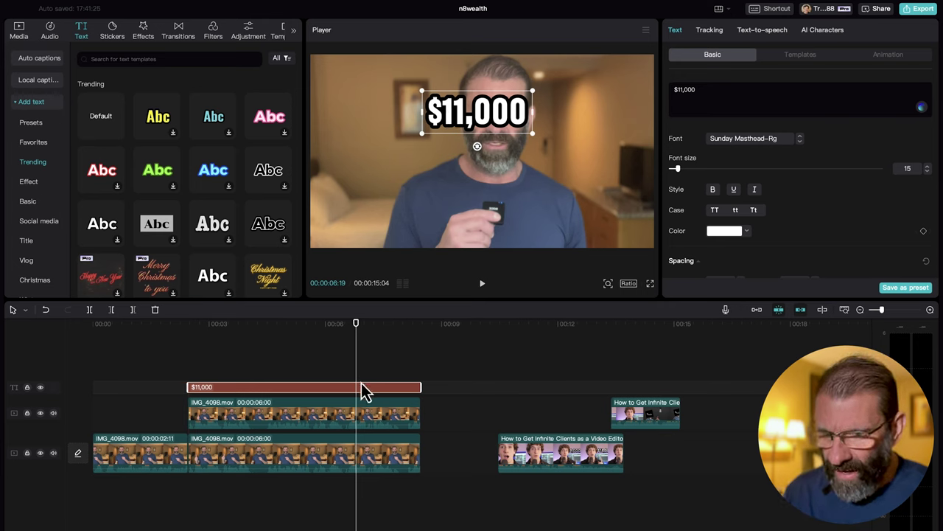
pyautogui.moveTo(364, 389); pyautogui.dragTo(362, 444)
# At 00:00:02:11, shift the $11,000 text partly behind the head at X -256, Y 427, and add a position keyframe.
pyautogui.click(325, 322)
pyautogui.moveTo(325, 322); pyautogui.dragTo(190, 300)
pyautogui.moveTo(521, 118); pyautogui.dragTo(504, 120)
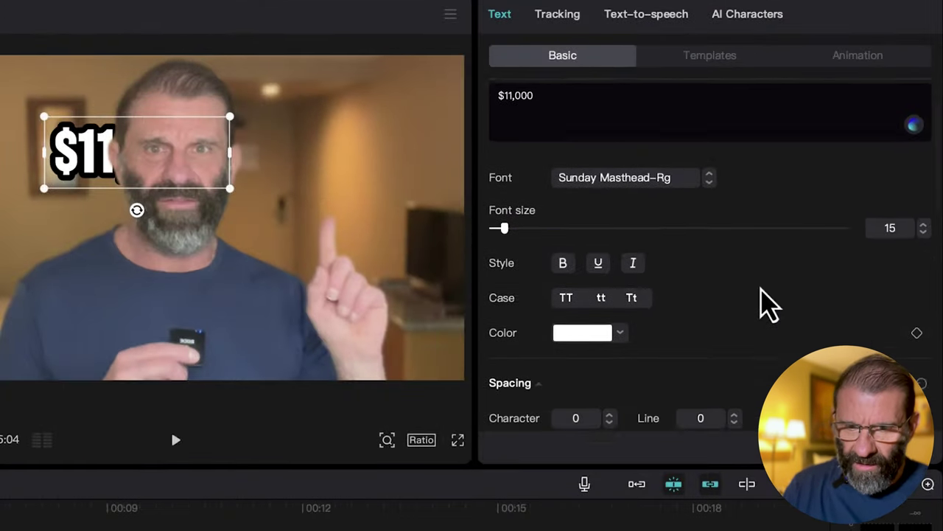
pyautogui.scroll(-5, 833, 201)
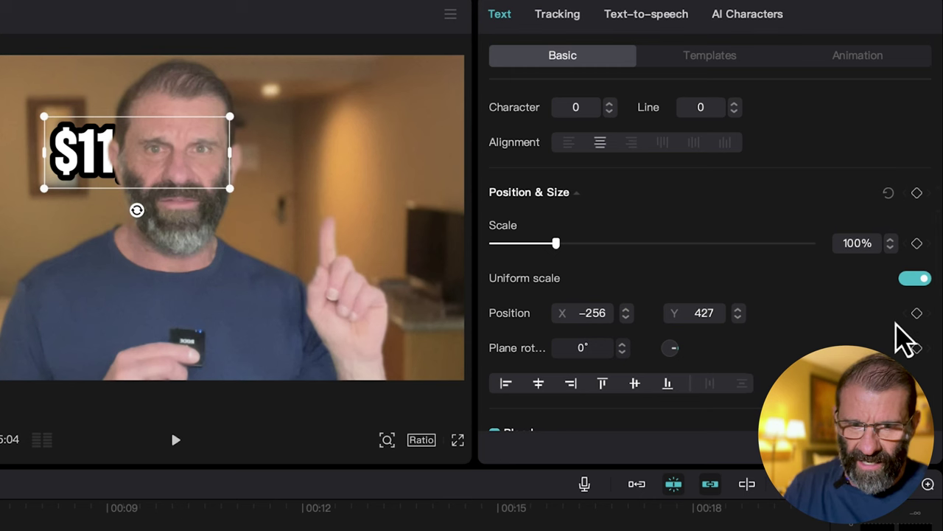
pyautogui.click(917, 313)
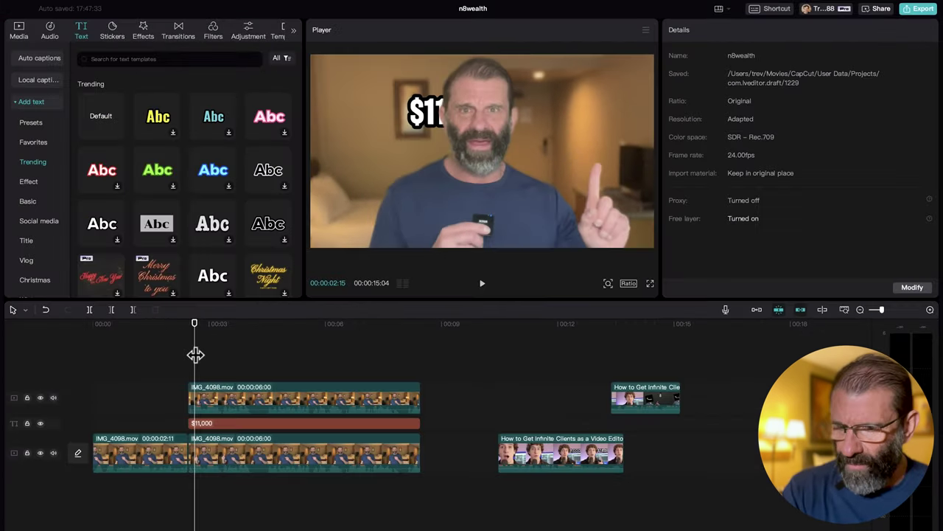
# At 00:00:03:00, move the $11,000 text out above the raised finger at X 1032, Y 412, and play back the animation.
pyautogui.moveTo(196, 322); pyautogui.dragTo(191, 342)
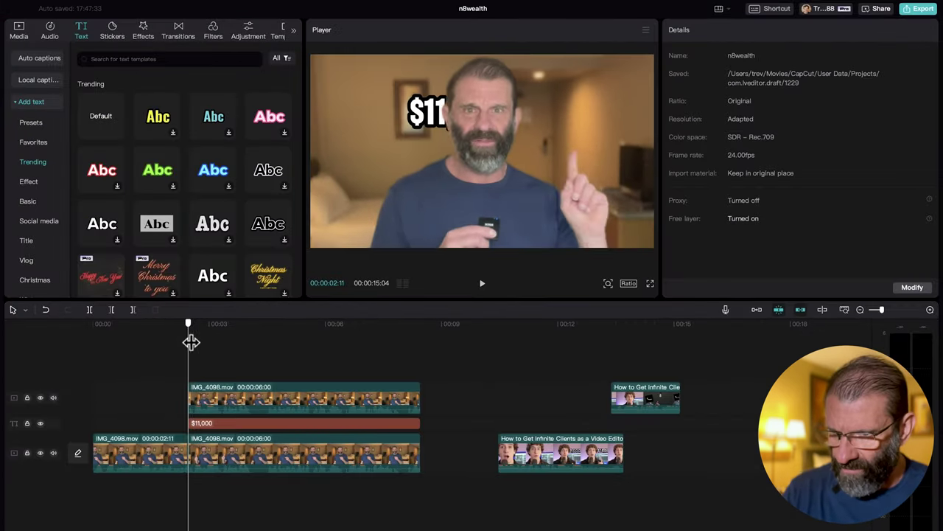
pyautogui.click(424, 127)
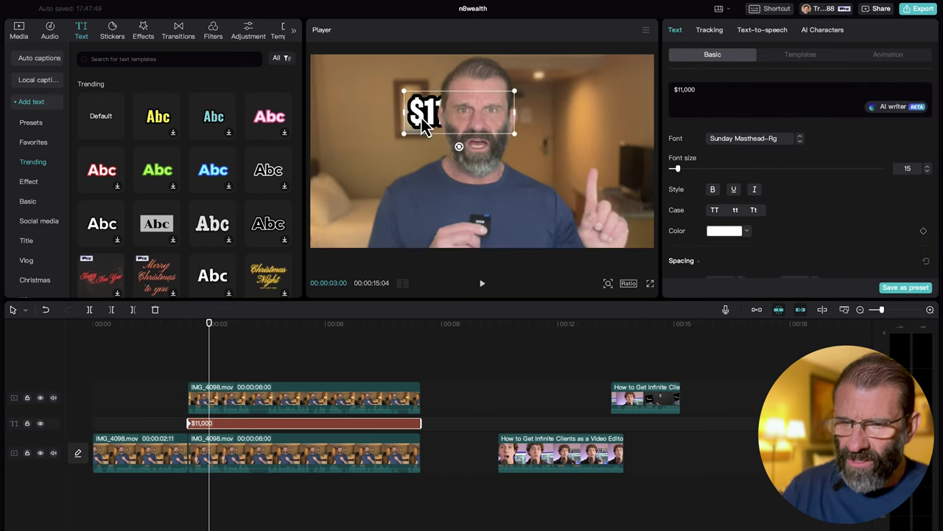
pyautogui.moveTo(424, 127); pyautogui.dragTo(540, 126)
pyautogui.click(174, 332)
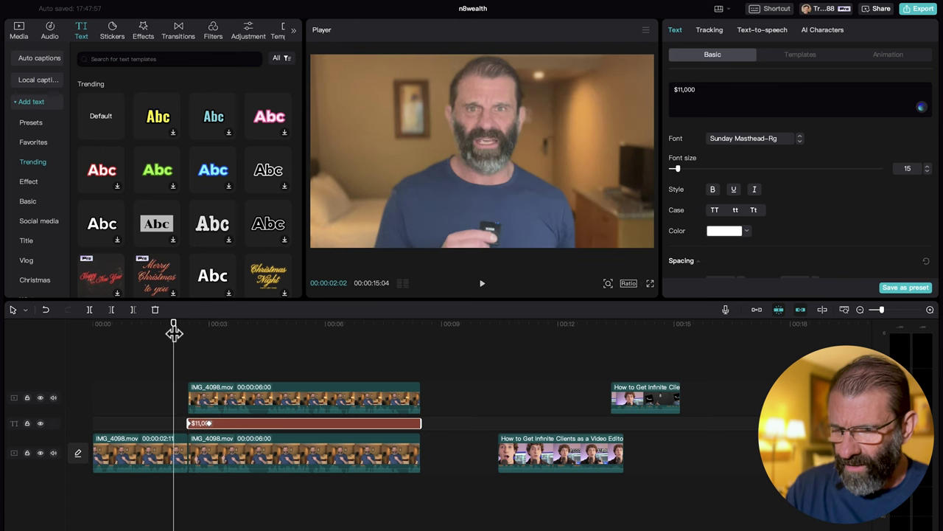
pyautogui.press('space')
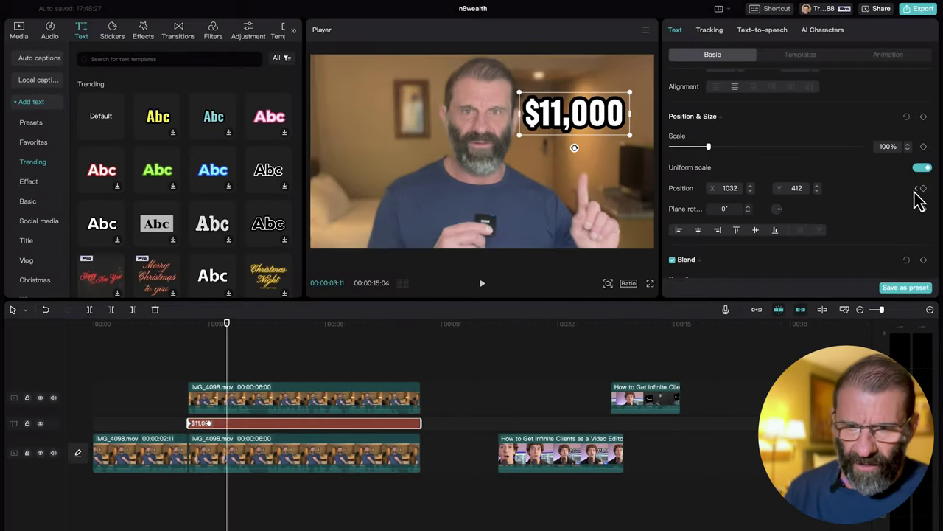
# Set the Y position of the $11,000 text's second position keyframe to 427, matching the first keyframe.
pyautogui.click(923, 188)
pyautogui.click(917, 188)
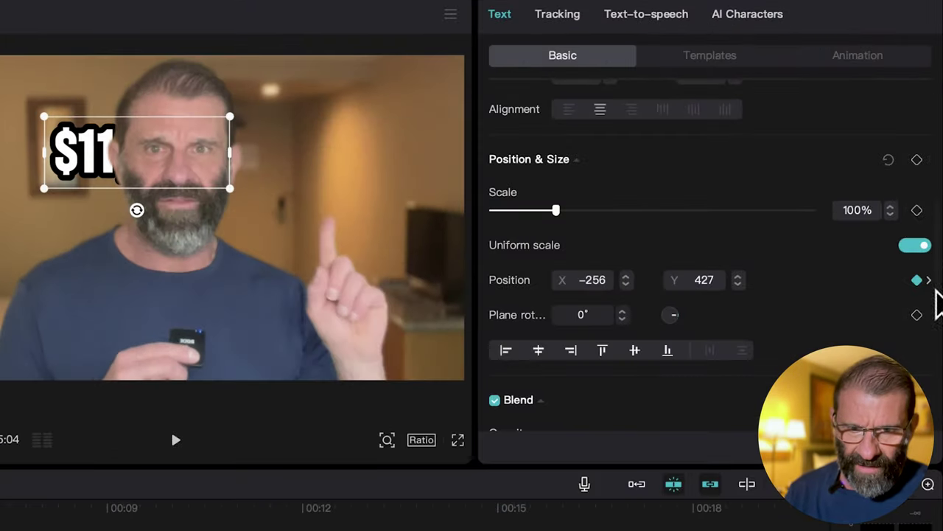
pyautogui.click(929, 280)
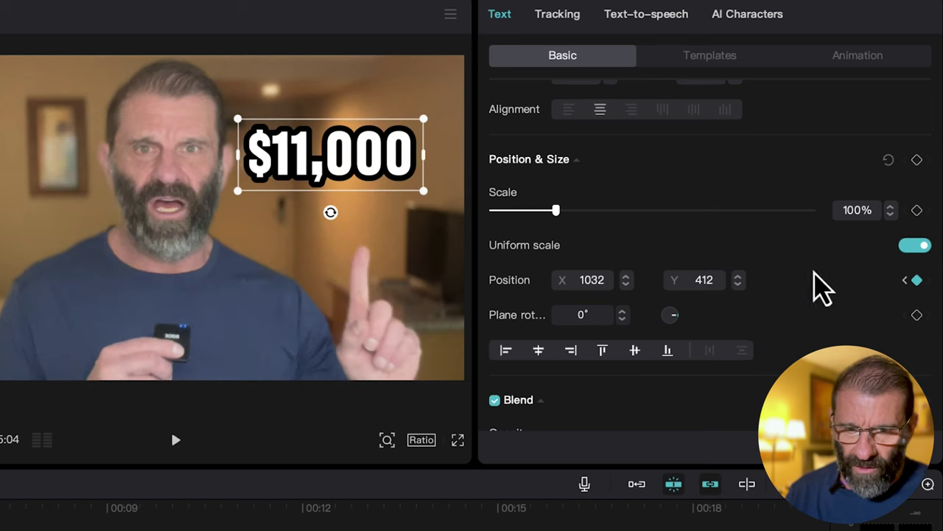
pyautogui.click(689, 277)
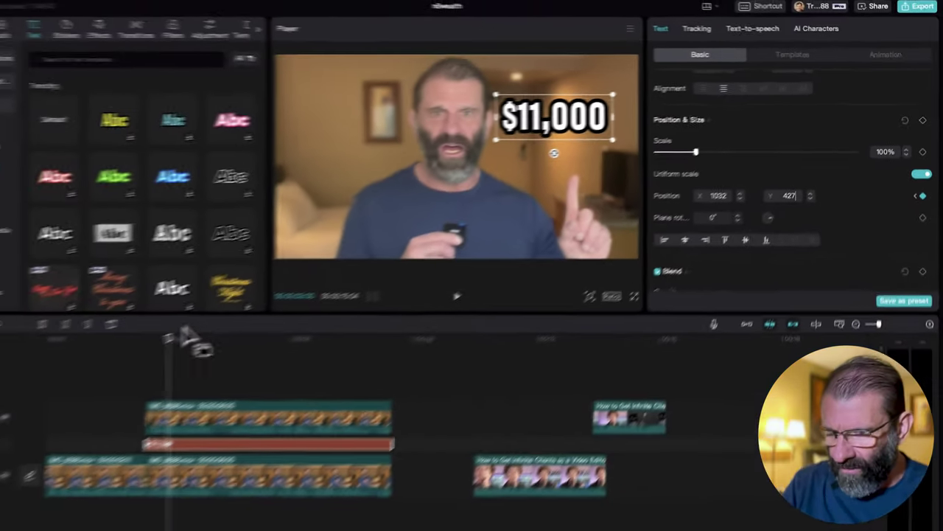
# Play back the $11,000 text animation from about 00:00:02:01.
pyautogui.moveTo(185, 335); pyautogui.dragTo(125, 350)
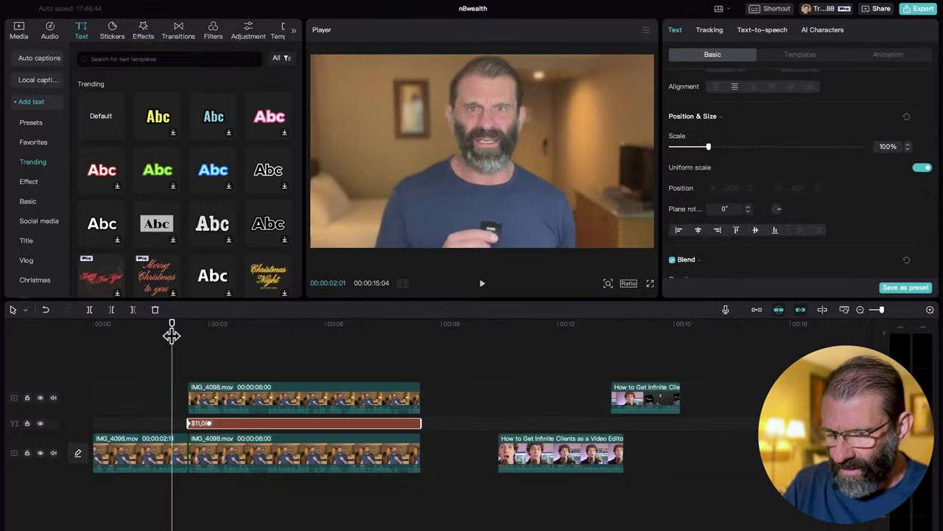
pyautogui.press('space')
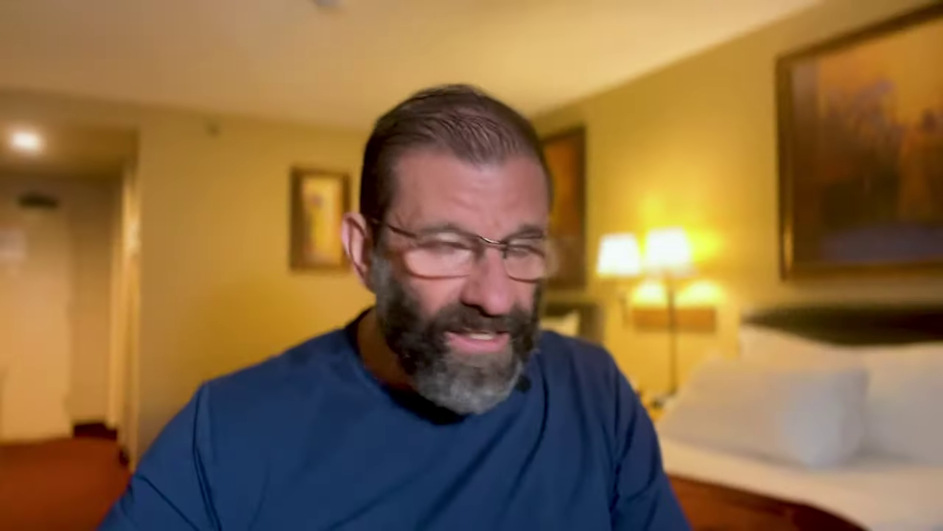
# Show the $11,000 text's keyframe animation, apply a smooth S-shaped curve between its X position keyframes, and play it back.
pyautogui.rightClick(260, 426)
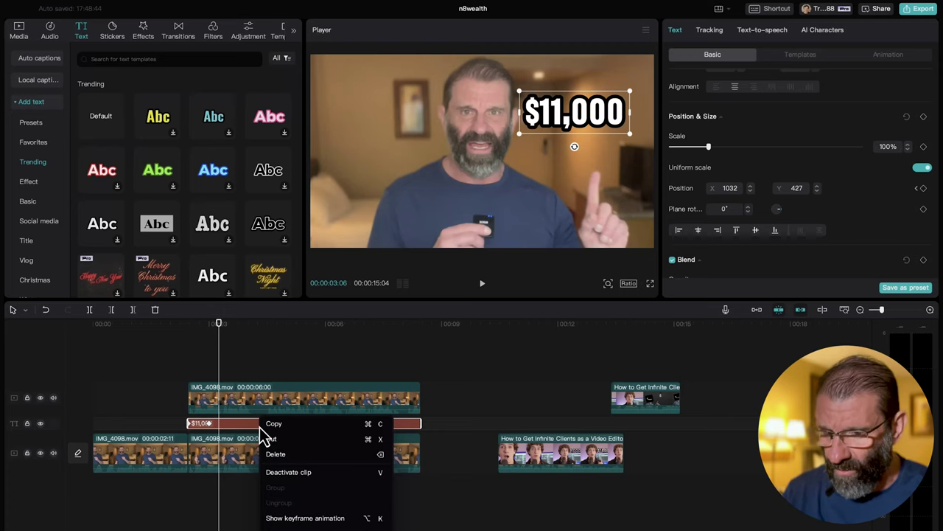
pyautogui.click(295, 518)
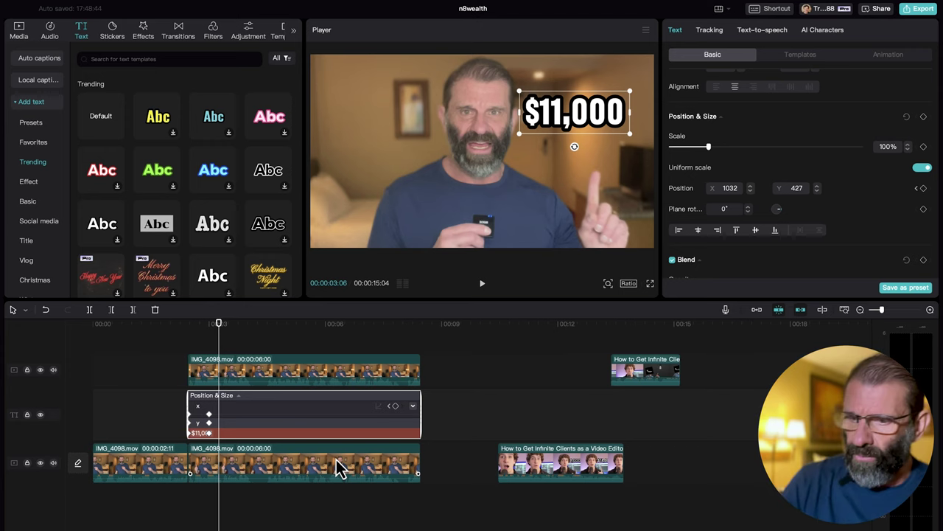
pyautogui.click(256, 410)
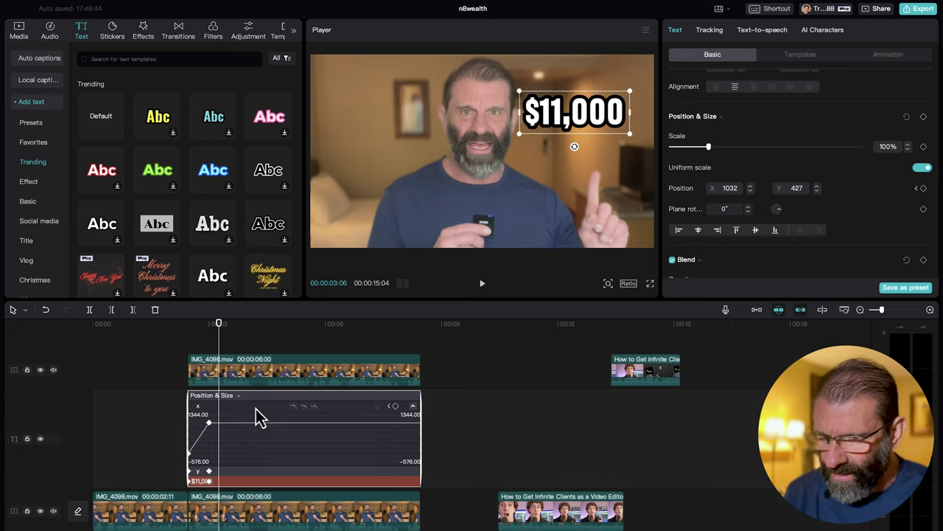
pyautogui.click(388, 407)
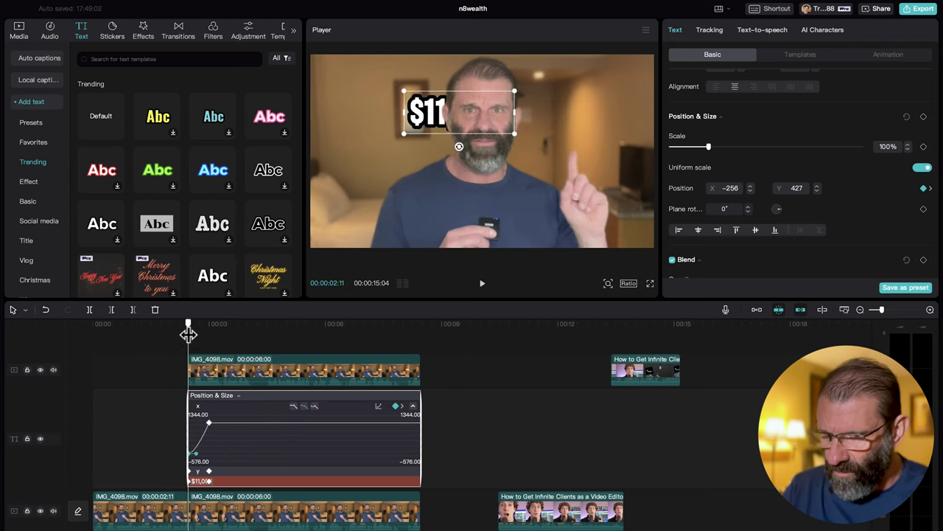
pyautogui.click(158, 331)
pyautogui.press('space')
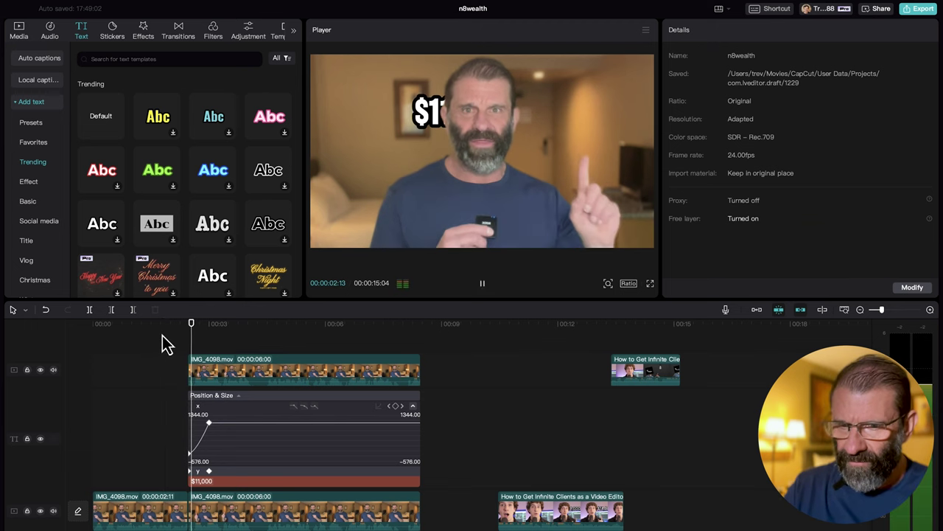
pyautogui.press('space')
# Hide the keyframe animation of the $11,000 text clip and move the playhead to 00:00:02:15.
pyautogui.rightClick(357, 410)
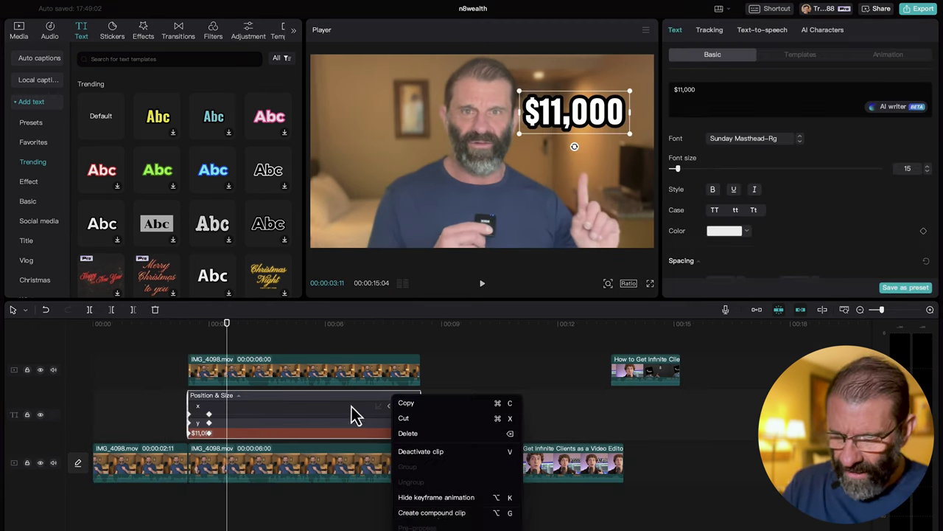
pyautogui.click(442, 499)
pyautogui.click(176, 337)
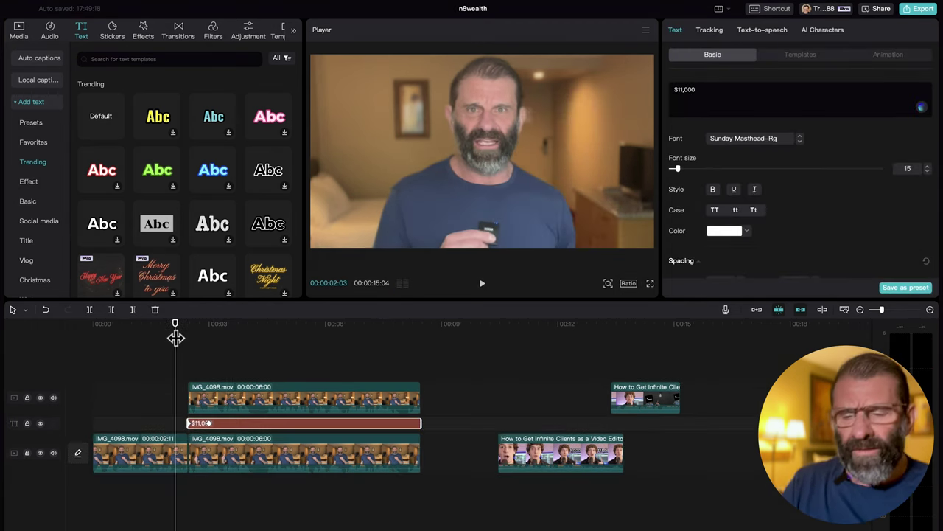
pyautogui.click(195, 336)
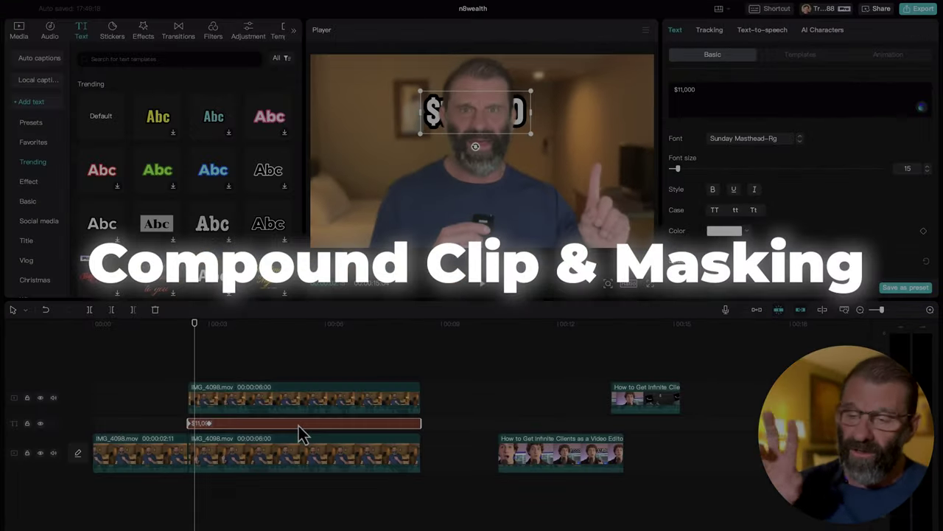
# Turn the $11,000 text into a compound clip, place a Rectangle mask over the area beside the face, and play it back.
pyautogui.rightClick(297, 426)
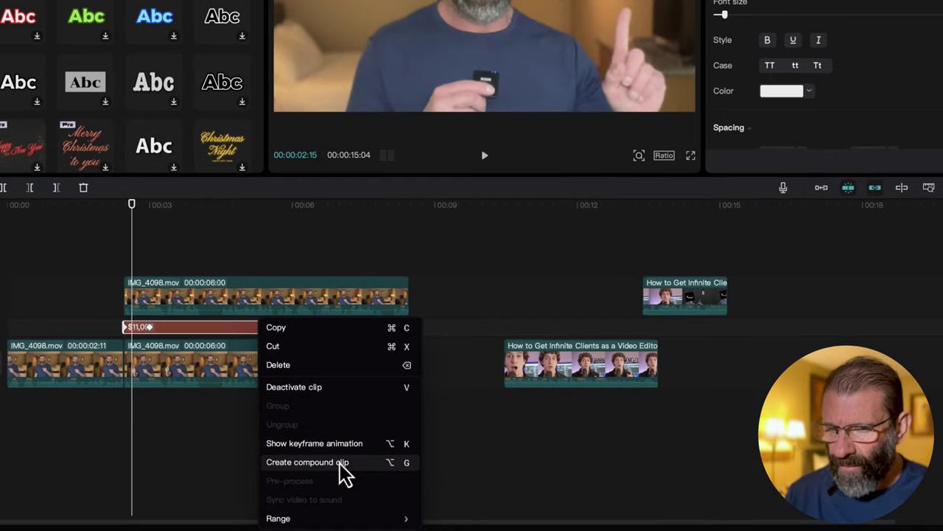
pyautogui.click(342, 463)
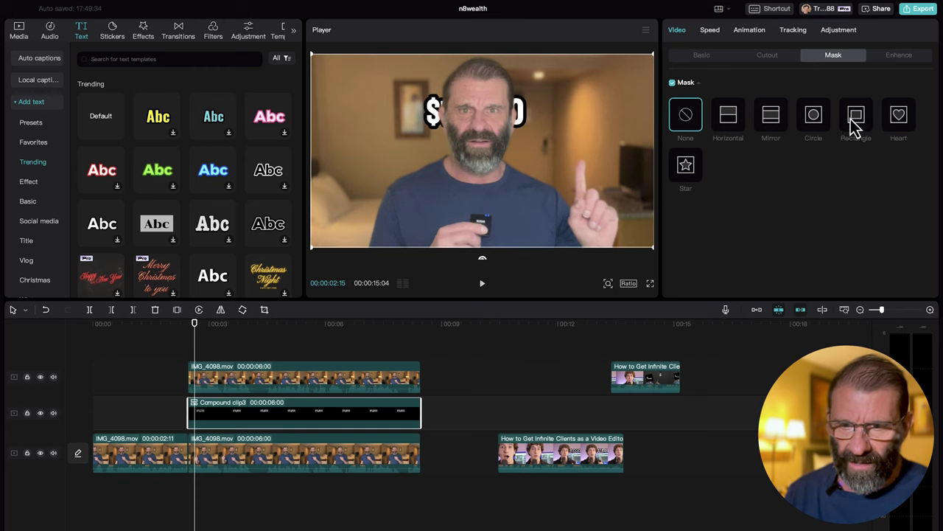
pyautogui.click(855, 121)
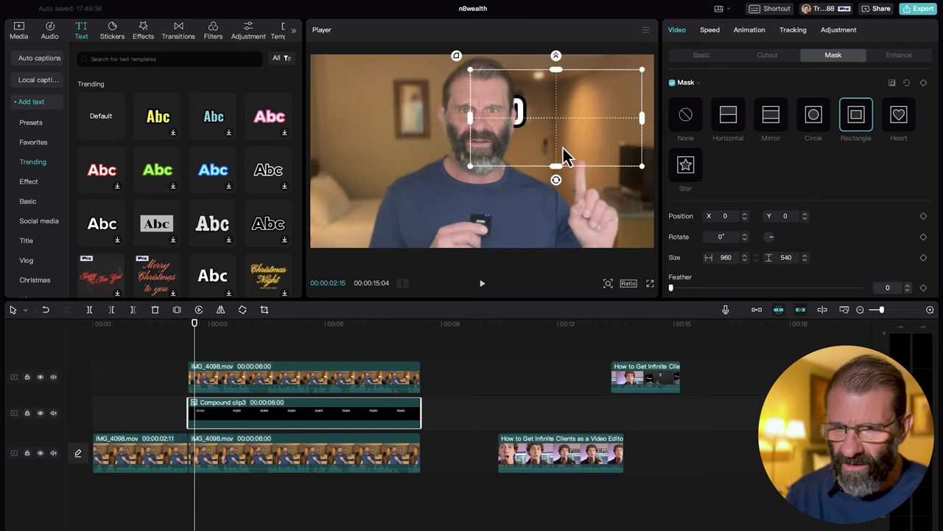
pyautogui.moveTo(209, 336); pyautogui.dragTo(167, 334)
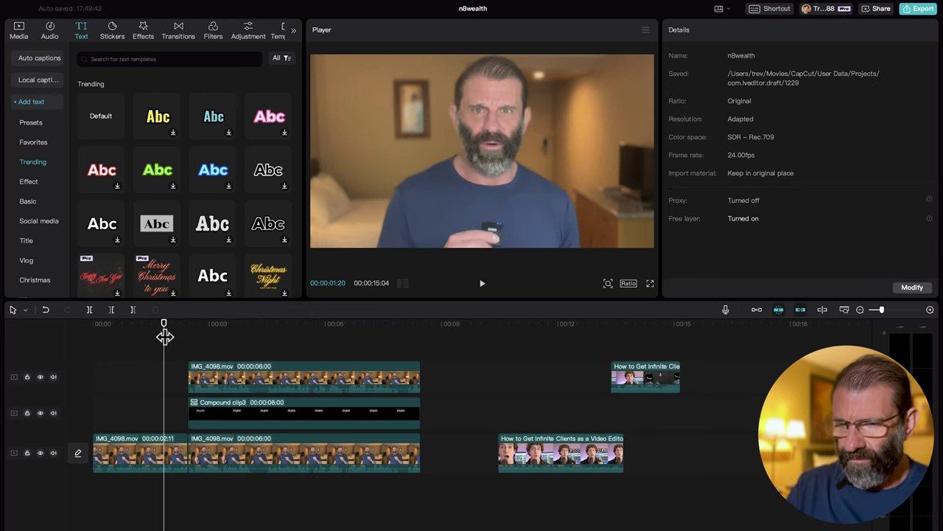
pyautogui.press('space')
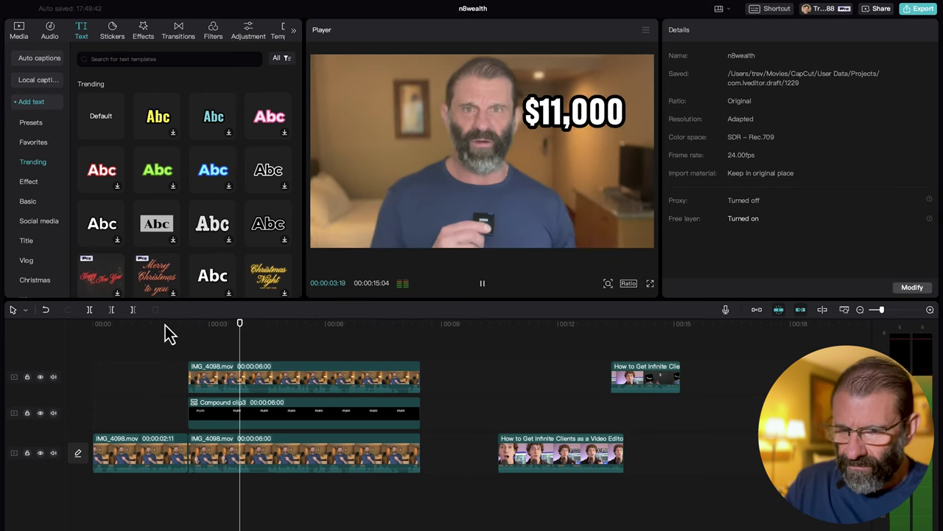
pyautogui.press('space')
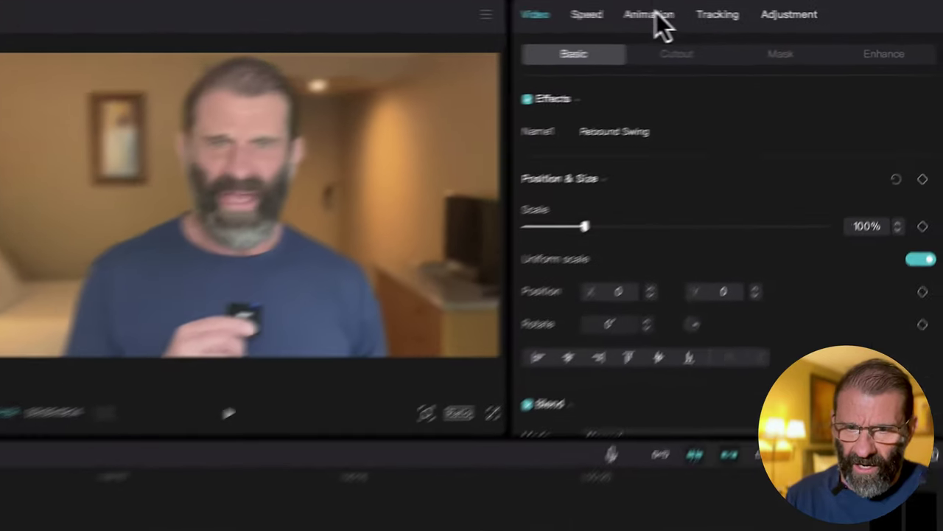
# Apply the Shake Slide out animation to the text's compound clip and adjust its duration.
pyautogui.click(749, 29)
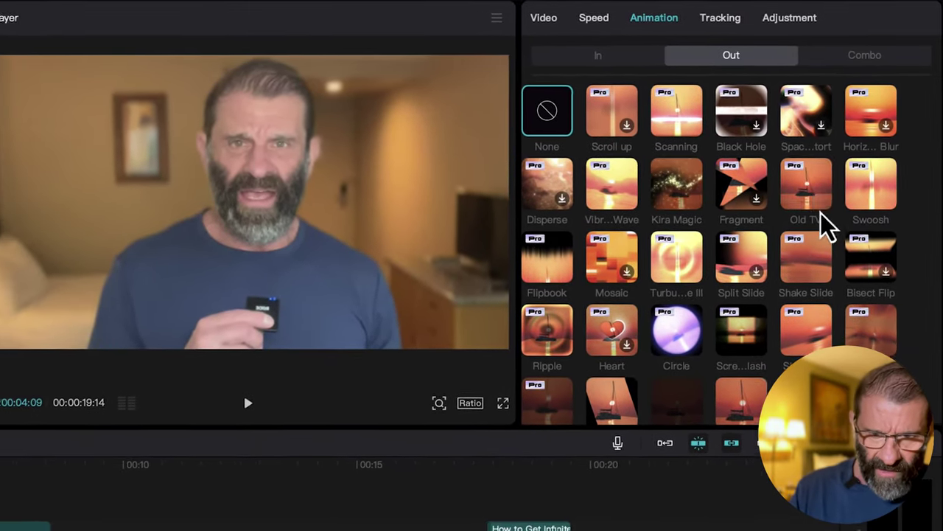
pyautogui.click(804, 264)
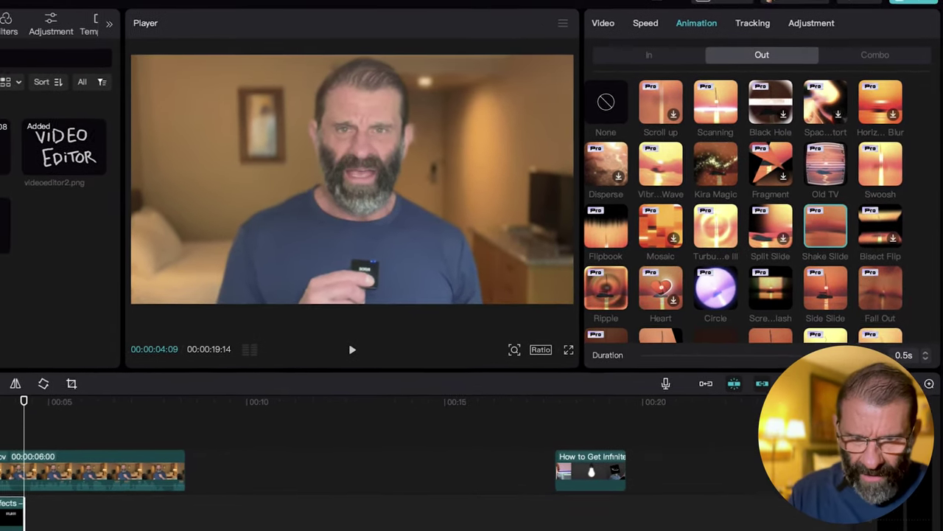
pyautogui.moveTo(822, 341); pyautogui.dragTo(807, 339)
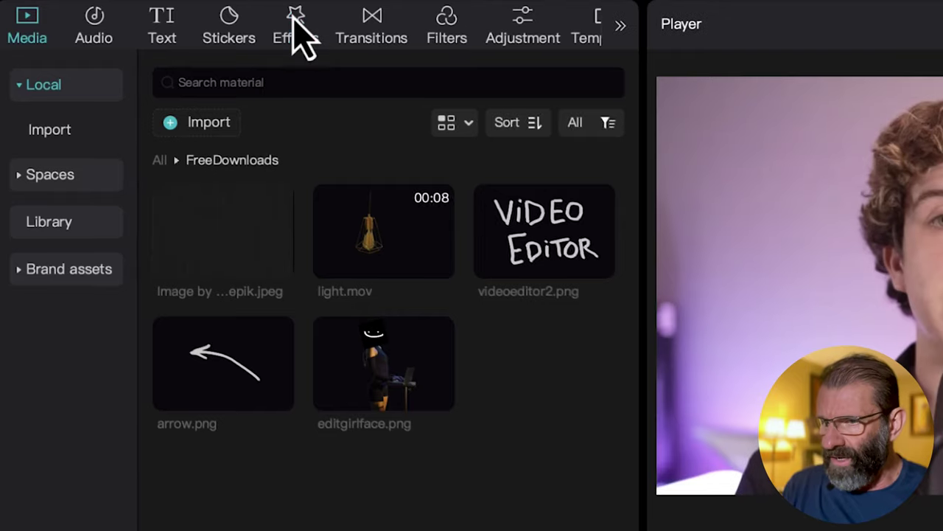
# Search the effects for "rebound" and apply the Rebound Swing video effect to the $11,000 compound clip.
pyautogui.click(145, 33)
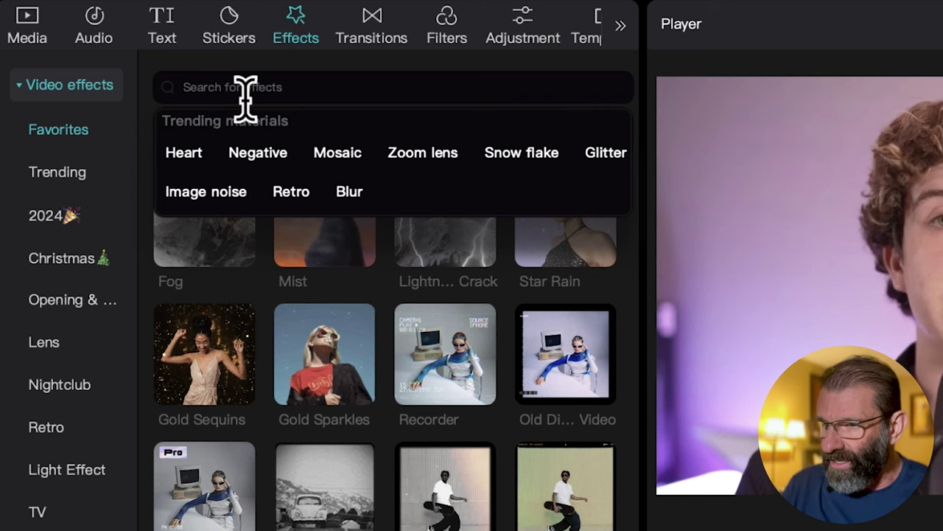
pyautogui.write('rebound')
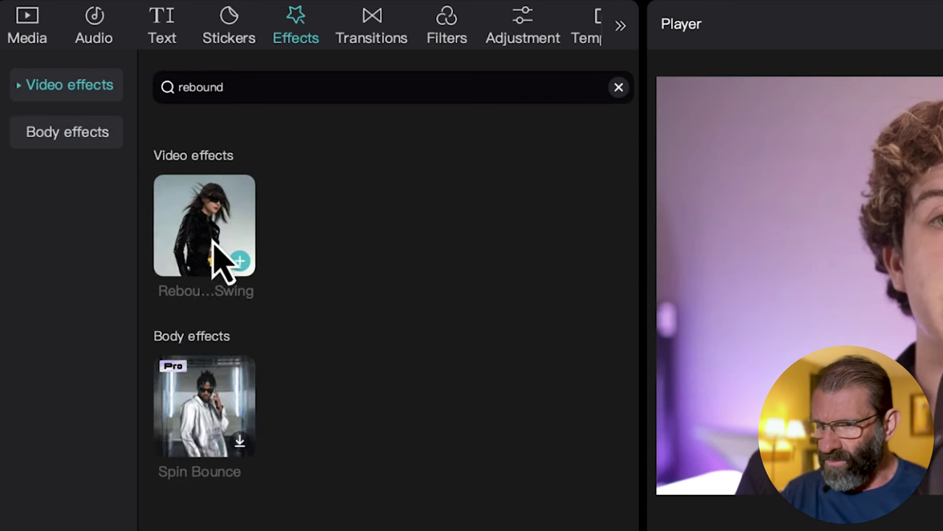
pyautogui.moveTo(214, 258); pyautogui.dragTo(245, 385)
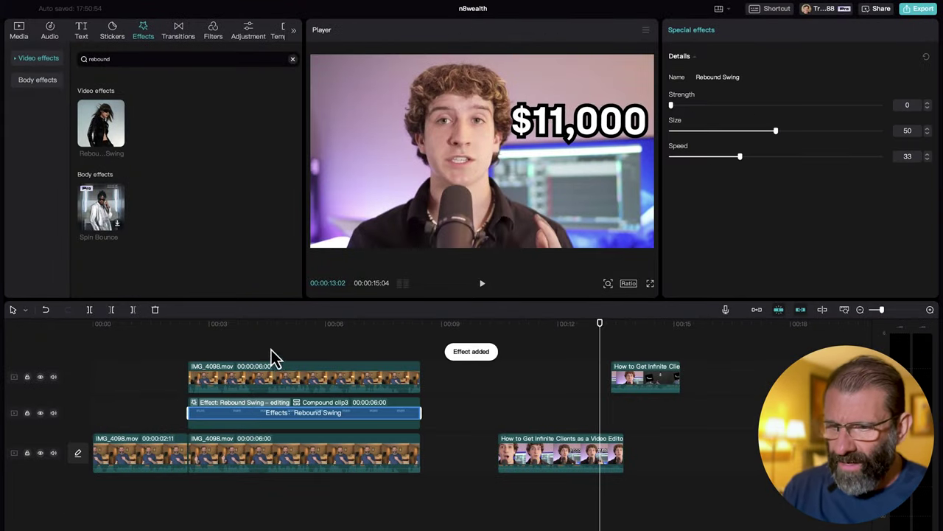
# Set the Rebound Swing effect's size to 17 and play back the $11,000 text animation.
pyautogui.moveTo(274, 335); pyautogui.dragTo(204, 341)
pyautogui.press('space')
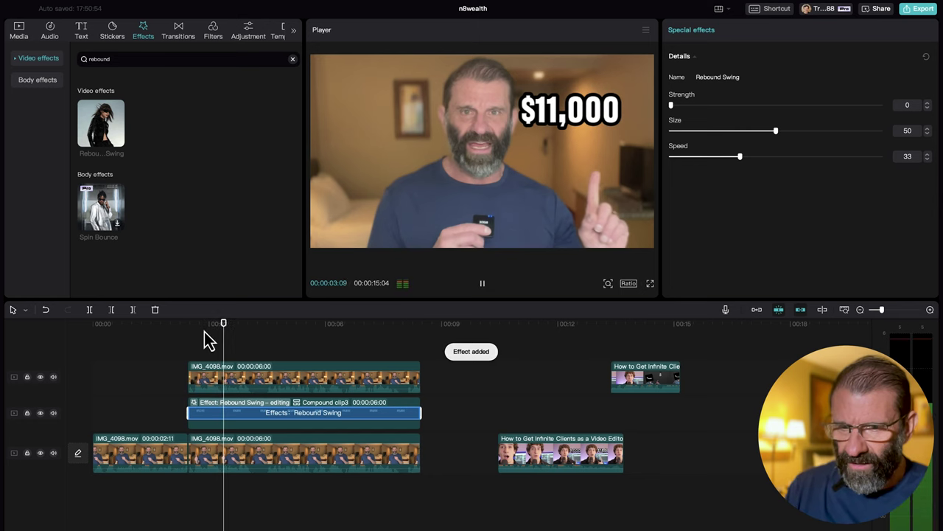
pyautogui.press('space')
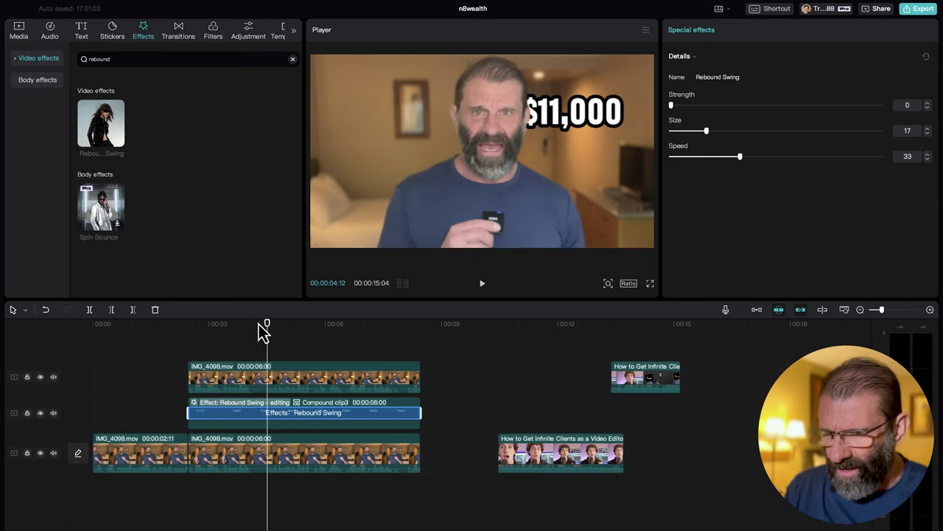
pyautogui.click(187, 332)
pyautogui.press('space')
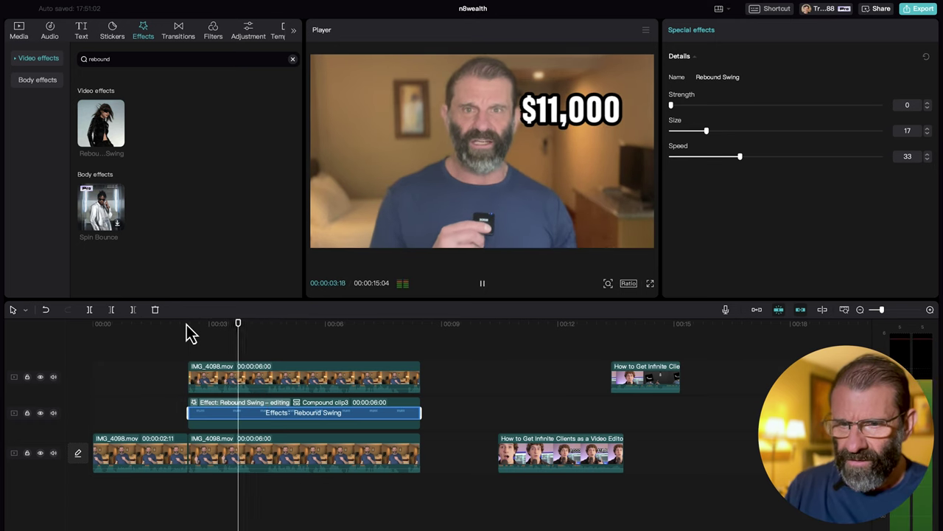
pyautogui.press('space')
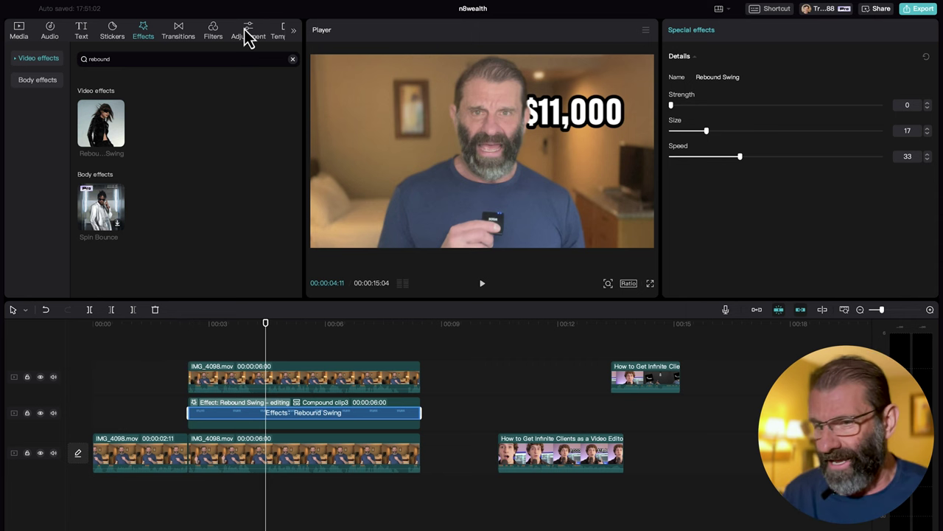
# Clear the effects search and play the reference clip from 00:00:13:09.
pyautogui.click(292, 60)
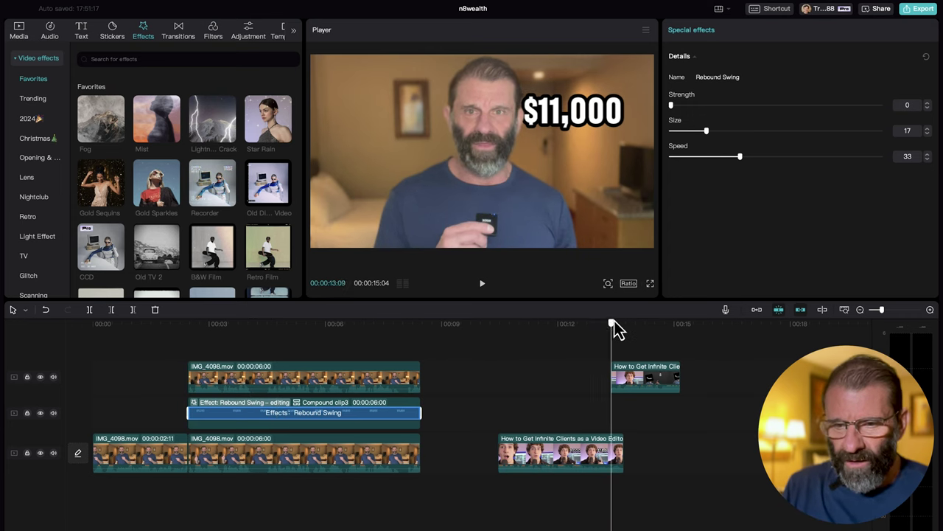
pyautogui.click(611, 328)
pyautogui.press('space')
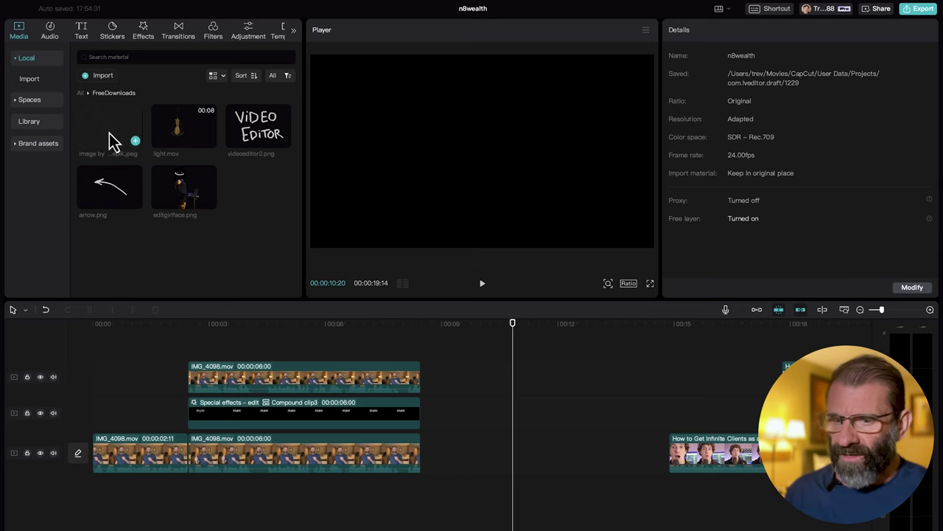
# Place the Freepik striped background image after the talking-head clips on the main track and scale it to 122% to fill the frame.
pyautogui.moveTo(101, 123); pyautogui.dragTo(466, 448)
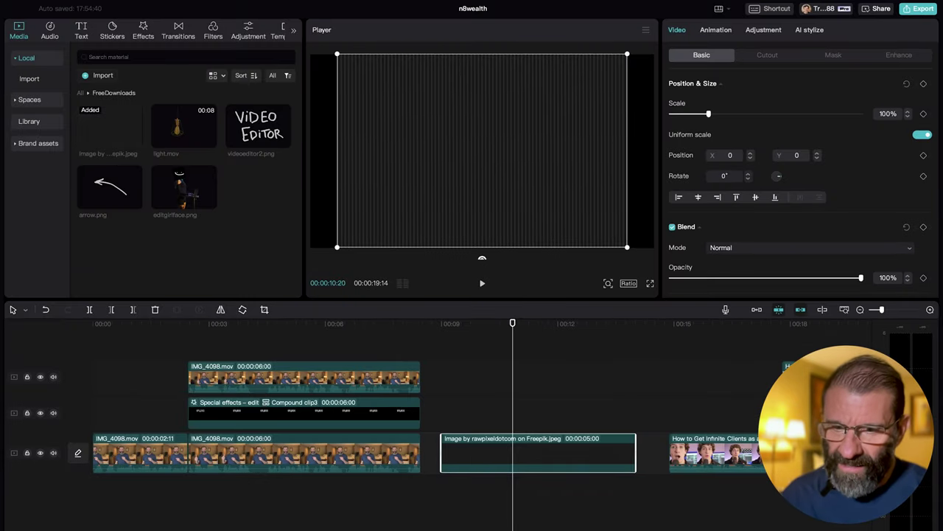
pyautogui.moveTo(625, 246); pyautogui.dragTo(659, 275)
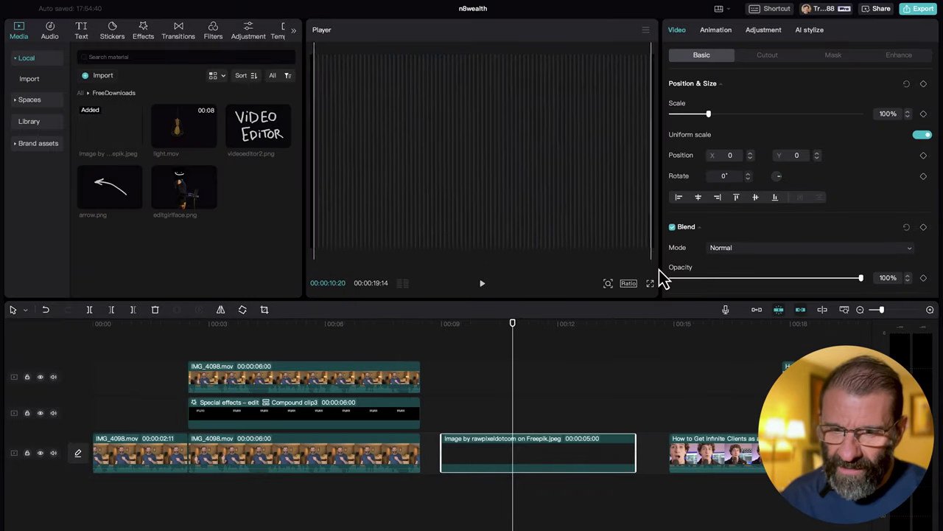
pyautogui.click(826, 327)
pyautogui.hscroll(5, 628, 327)
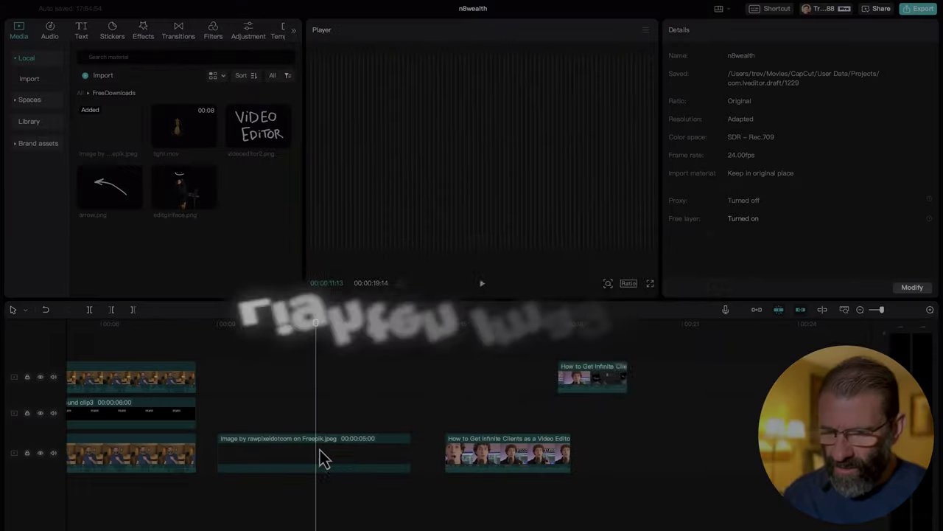
# Lighten the striped background image by setting its Shadow adjustment to 31.
pyautogui.click(322, 455)
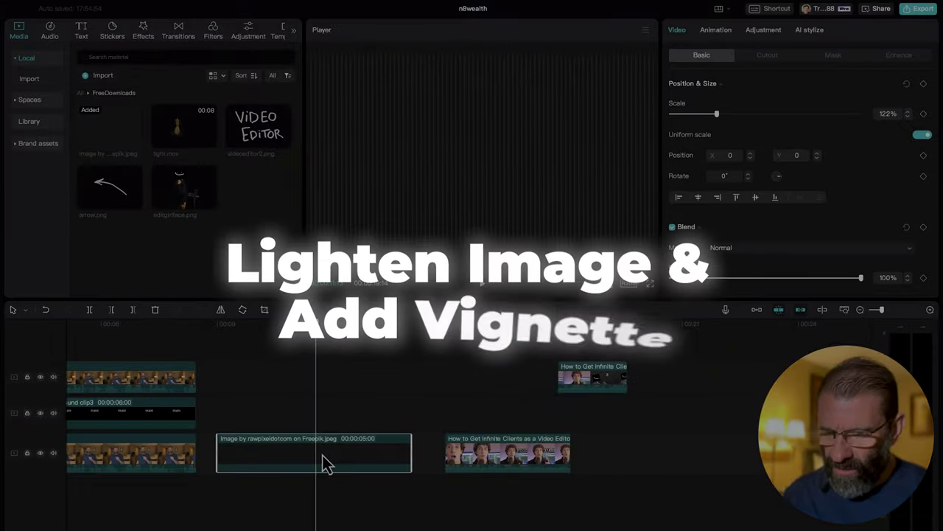
pyautogui.click(764, 31)
pyautogui.click(701, 55)
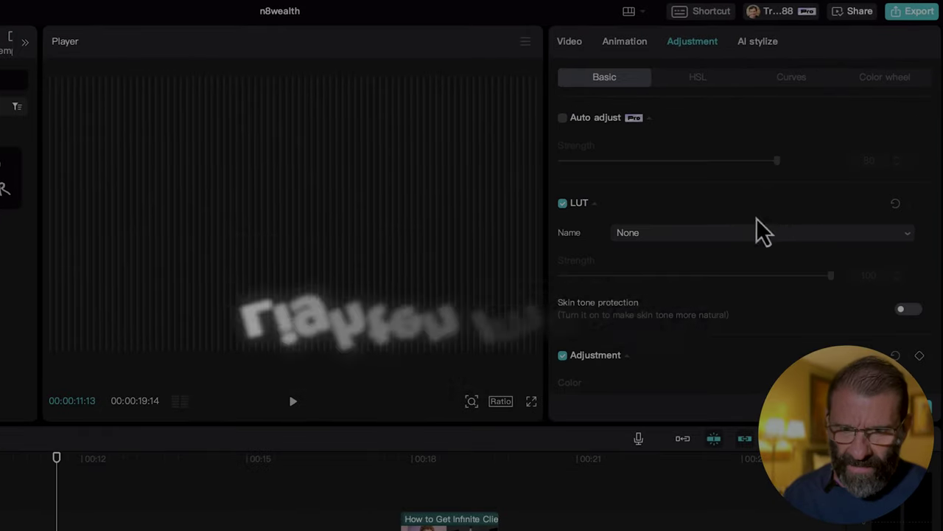
pyautogui.scroll(-5, 716, 301)
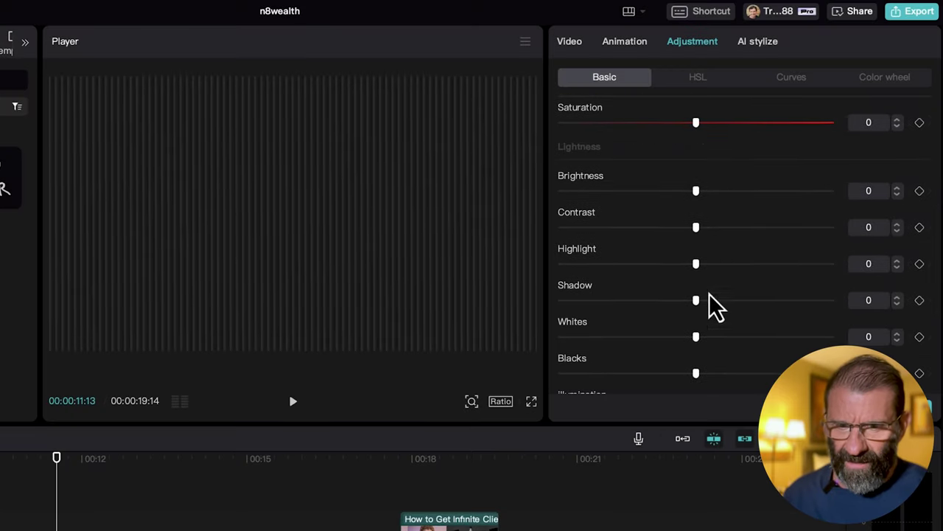
pyautogui.moveTo(698, 302); pyautogui.dragTo(764, 302)
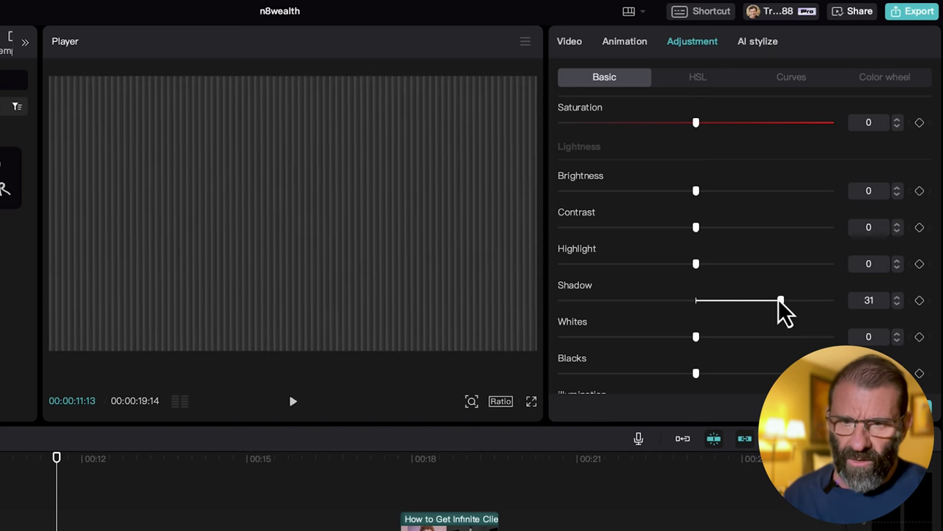
# Darken the edges of the striped background image by raising its Vignette adjustment.
pyautogui.scroll(-5, 780, 295)
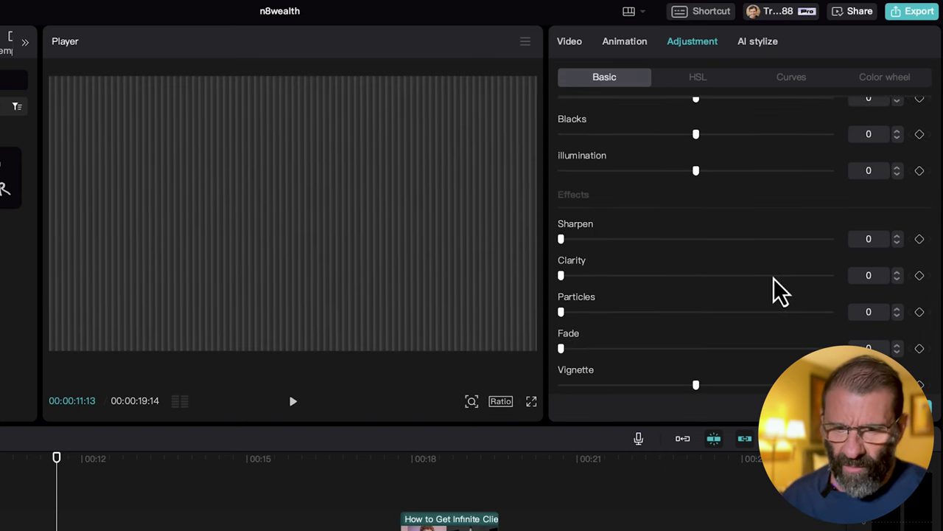
pyautogui.moveTo(696, 385); pyautogui.dragTo(757, 385)
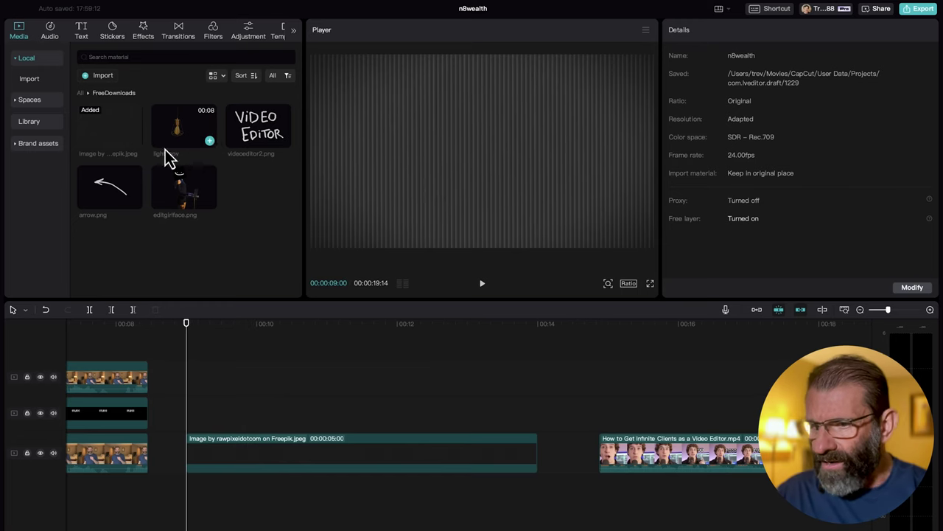
# Layer editgirlface.png over the striped background from 00:00:09:00 and keyframe its position to slide up from Y −2160 at X −1161.
pyautogui.moveTo(168, 157); pyautogui.dragTo(187, 418)
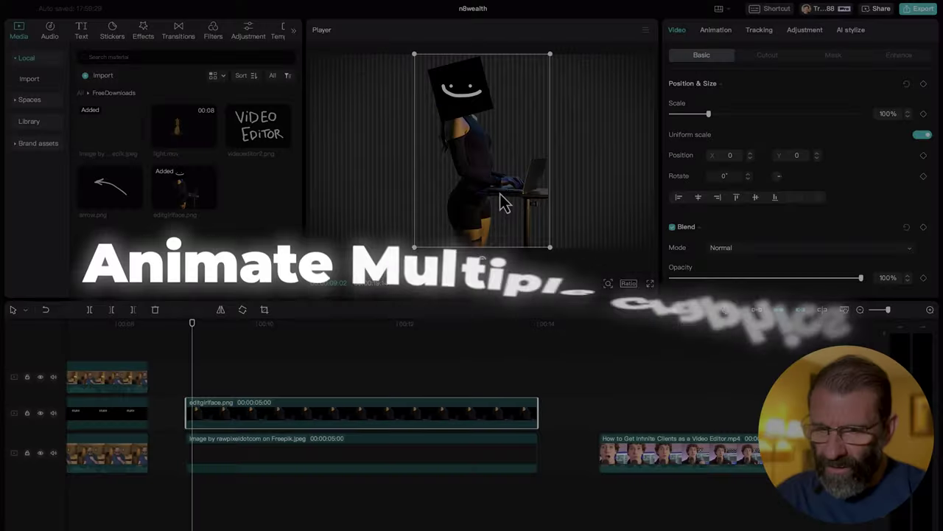
pyautogui.moveTo(497, 196); pyautogui.dragTo(398, 199)
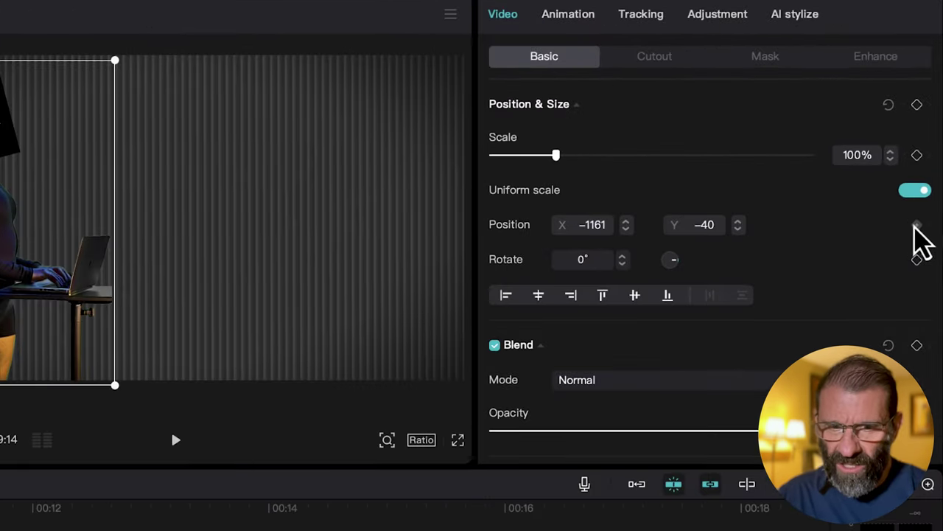
pyautogui.click(917, 225)
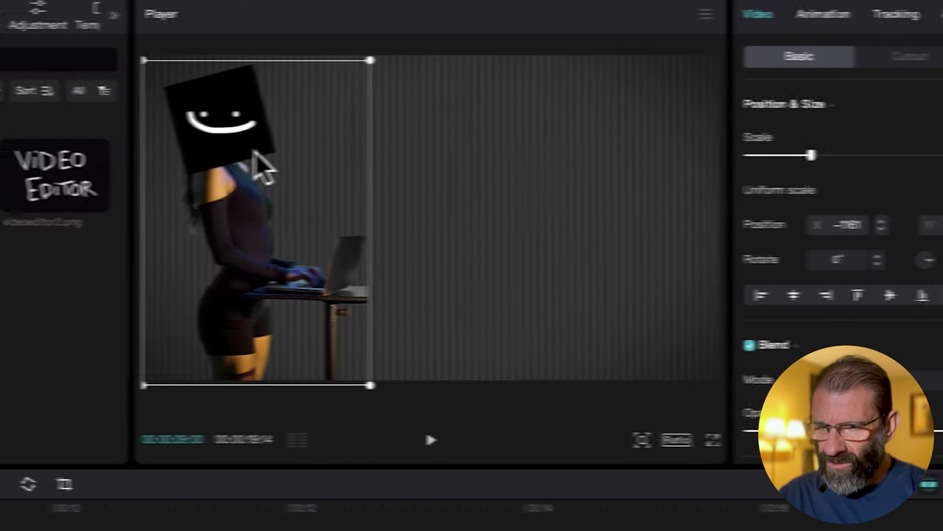
pyautogui.moveTo(9, 169); pyautogui.dragTo(0, 435)
pyautogui.moveTo(277, 419); pyautogui.dragTo(287, 465)
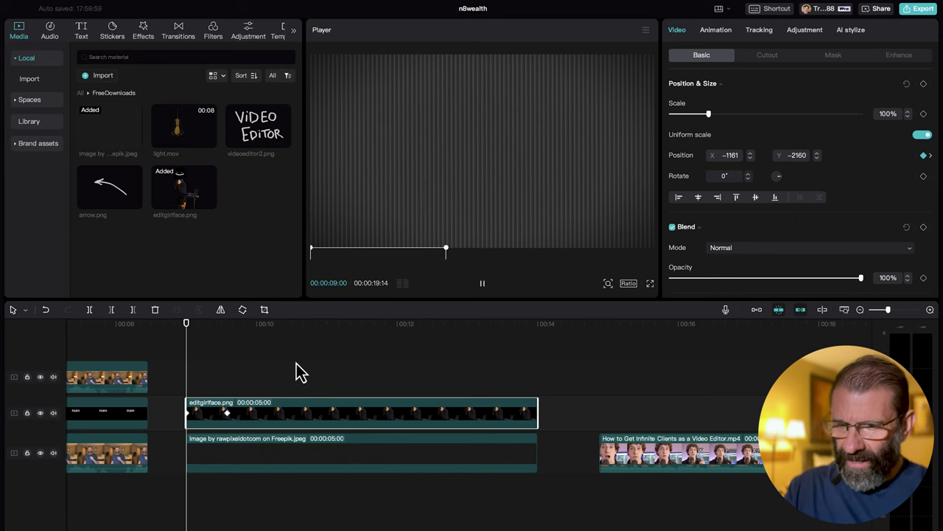
pyautogui.press('space')
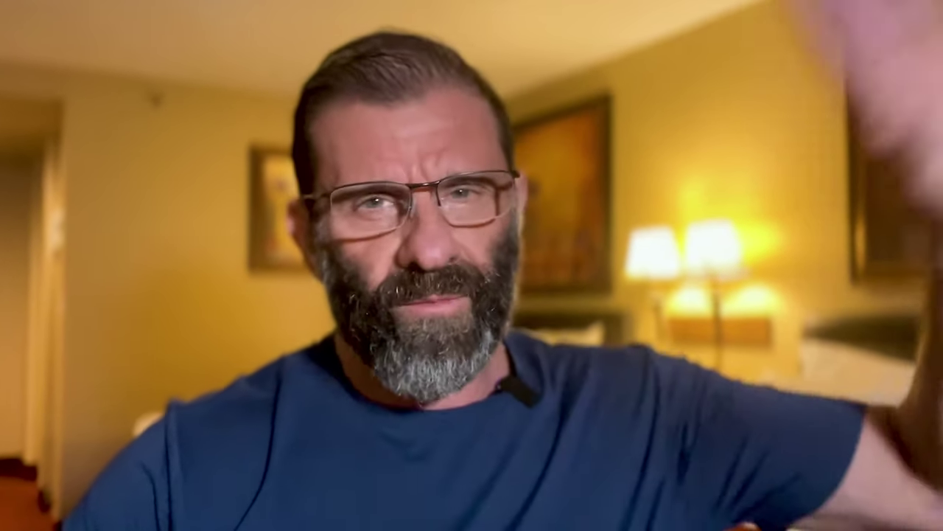
# Place light.mov above editgirlface.png from 00:00:09:00 and trim it to 5 seconds to match the layers below.
pyautogui.moveTo(184, 125); pyautogui.dragTo(190, 376)
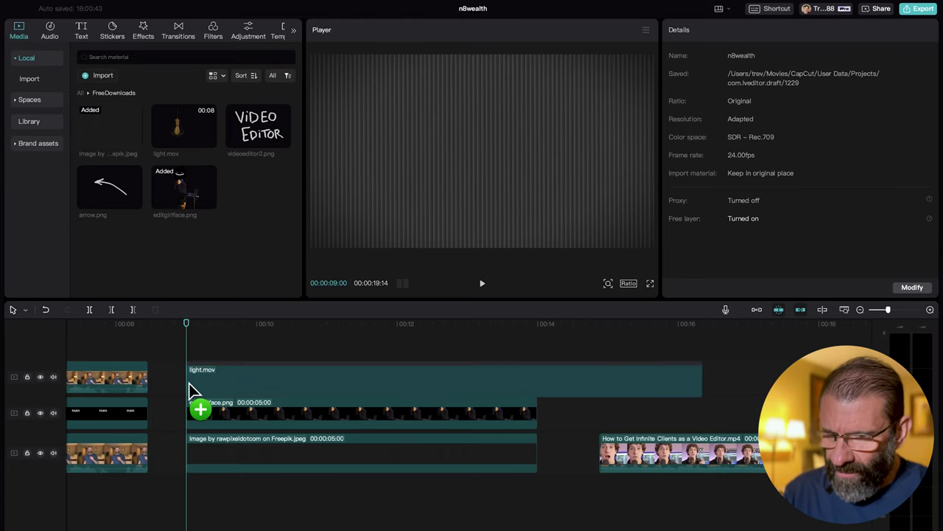
pyautogui.moveTo(188, 384); pyautogui.dragTo(189, 380)
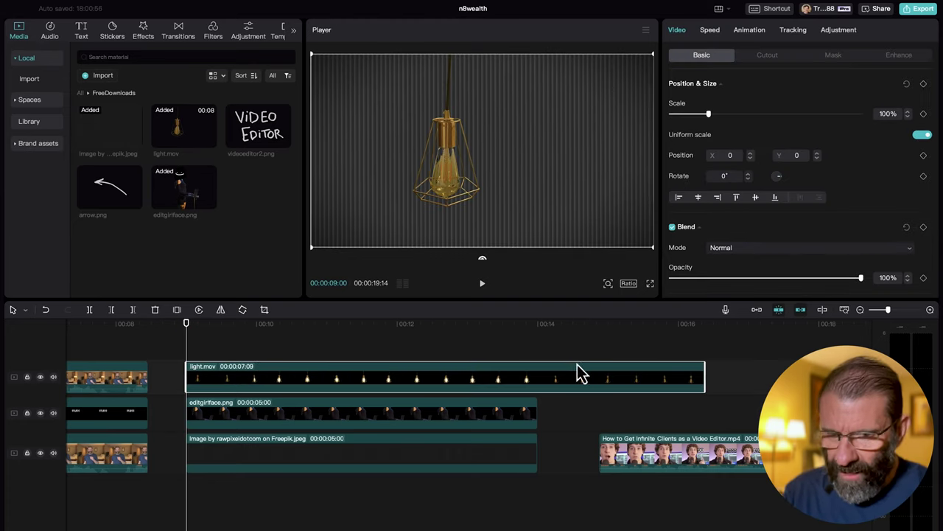
pyautogui.moveTo(705, 373); pyautogui.dragTo(538, 372)
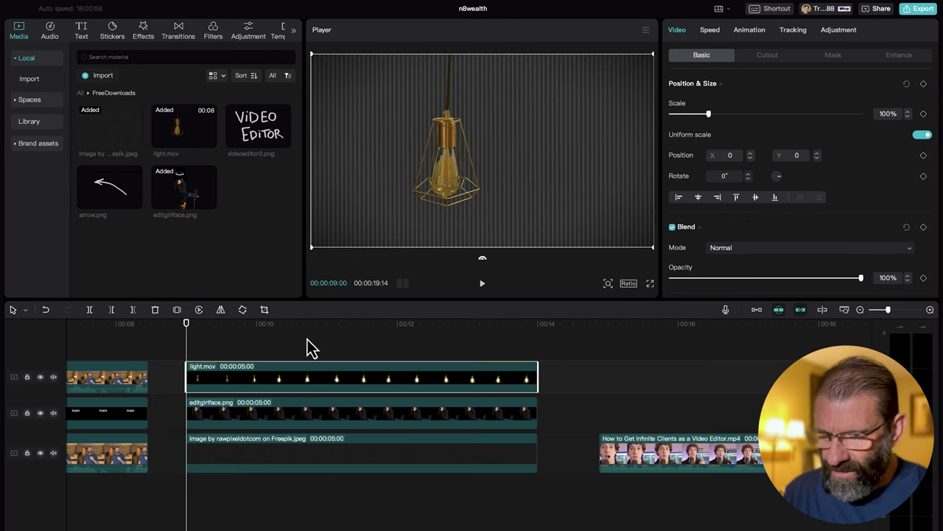
# Scale light.mov to 68% and move the hanging bulb to the upper right of the frame, as in the reference.
pyautogui.moveTo(192, 332); pyautogui.dragTo(247, 344)
pyautogui.moveTo(847, 332); pyautogui.dragTo(622, 324)
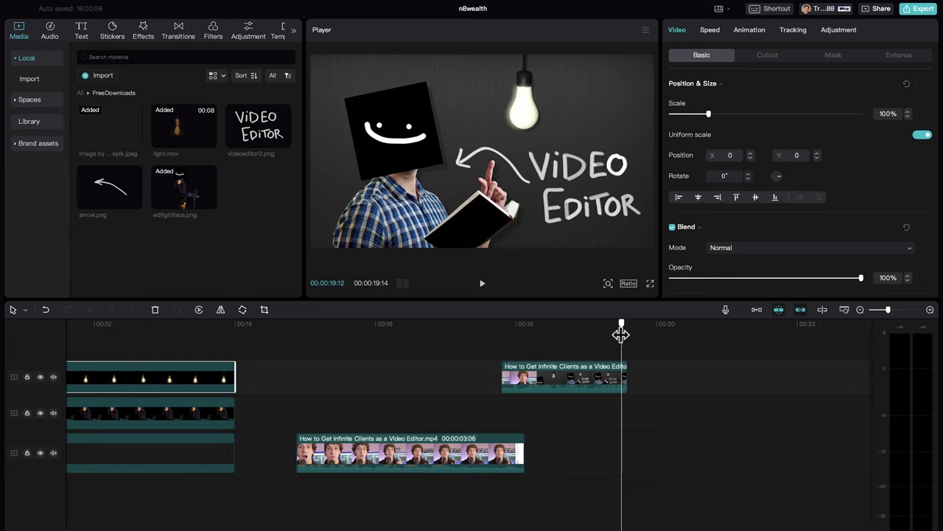
pyautogui.hscroll(-5, 457, 420)
pyautogui.moveTo(332, 331); pyautogui.dragTo(362, 333)
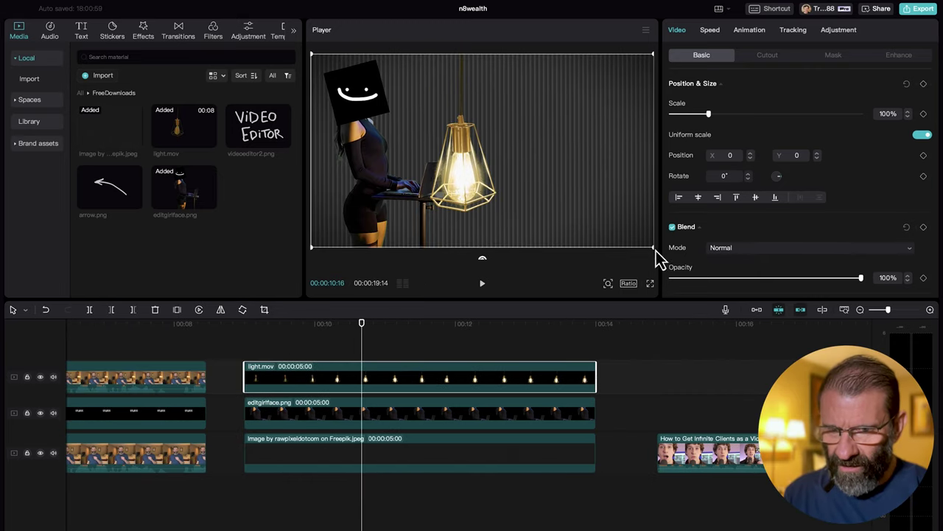
pyautogui.scroll(-4, 499, 194)
pyautogui.moveTo(499, 194); pyautogui.dragTo(565, 132)
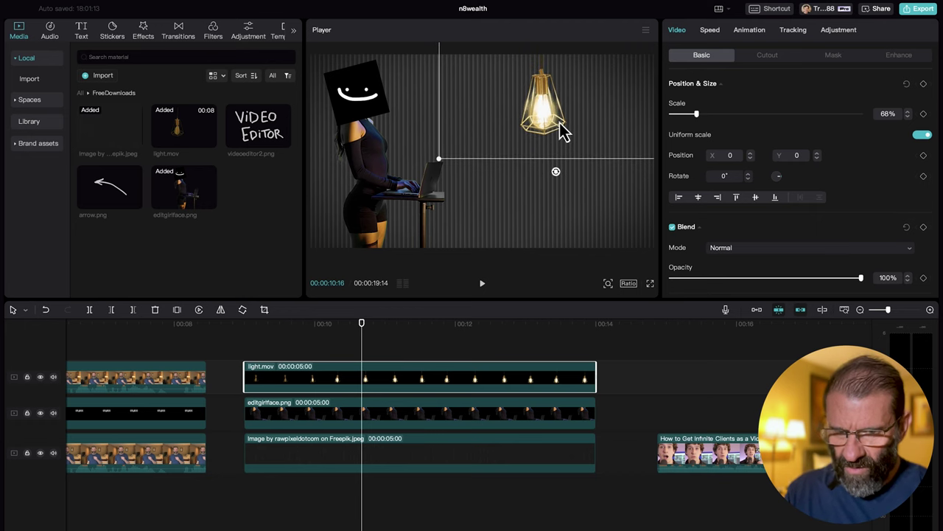
pyautogui.moveTo(240, 322); pyautogui.dragTo(248, 353)
pyautogui.click(332, 349)
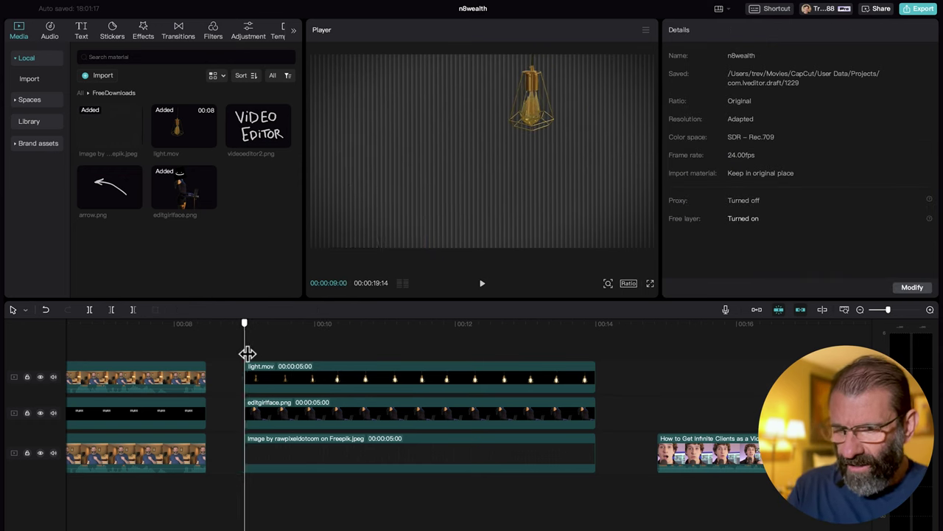
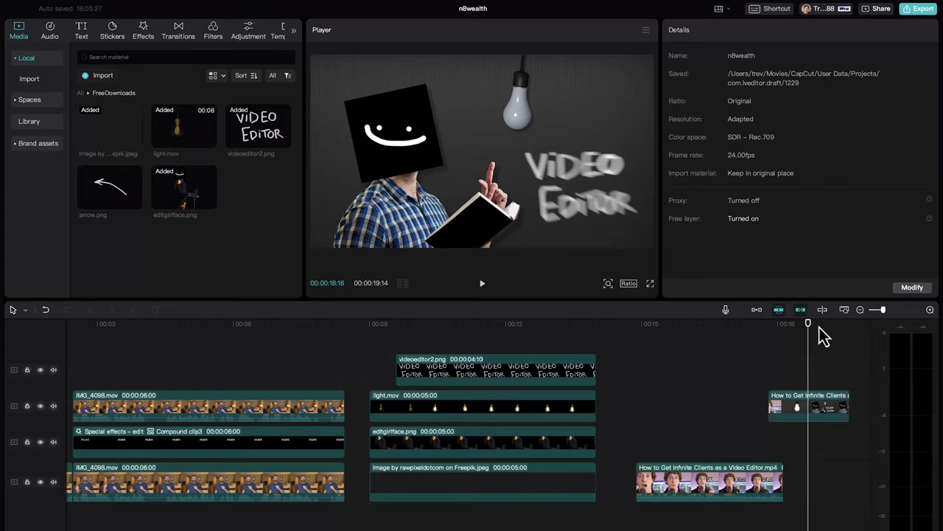
# Examine frame by frame how the VIDEO EDITOR text enters in the reference clip, between about 00:00:18:10 and 00:00:18:20.
pyautogui.press('Left')
pyautogui.press('Left')
pyautogui.press('Left')
pyautogui.press('Left')
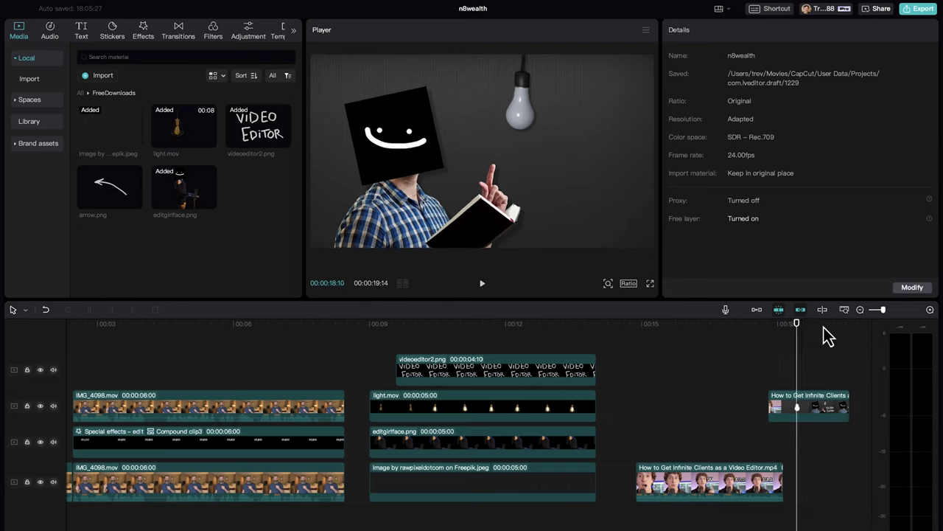
pyautogui.press('Right')
pyautogui.press('Right')
pyautogui.press('Right')
pyautogui.press('Right')
pyautogui.press('Right')
pyautogui.press('Right')
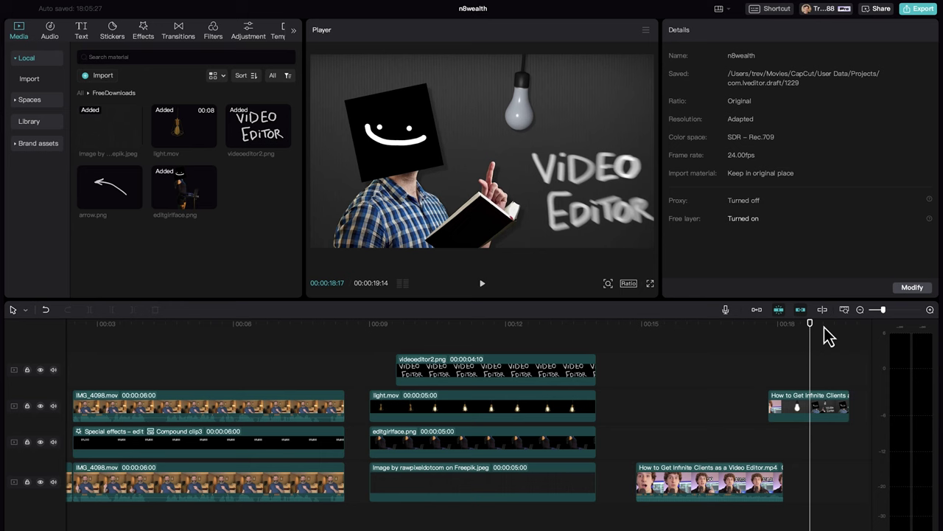
pyautogui.press('Right')
pyautogui.press('Right')
pyautogui.press('Right')
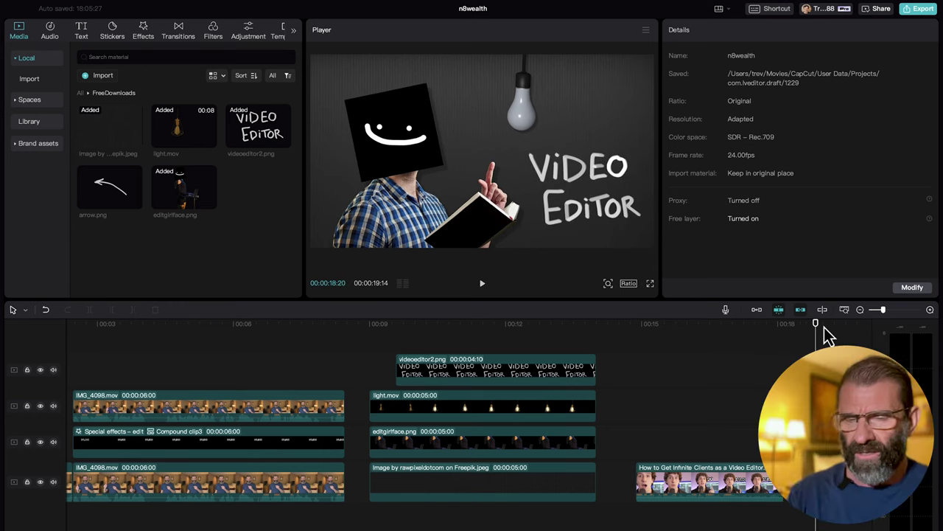
# Set videoeditor2.png to 42% scale at X 665, Y −397 and keyframe its scale, position and rotation.
pyautogui.click(396, 323)
pyautogui.click(413, 372)
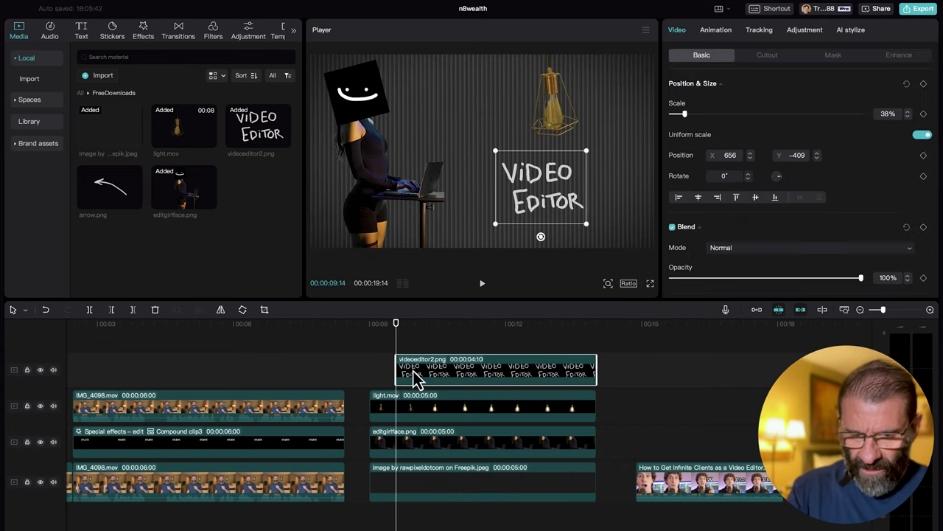
pyautogui.moveTo(595, 209); pyautogui.dragTo(577, 217)
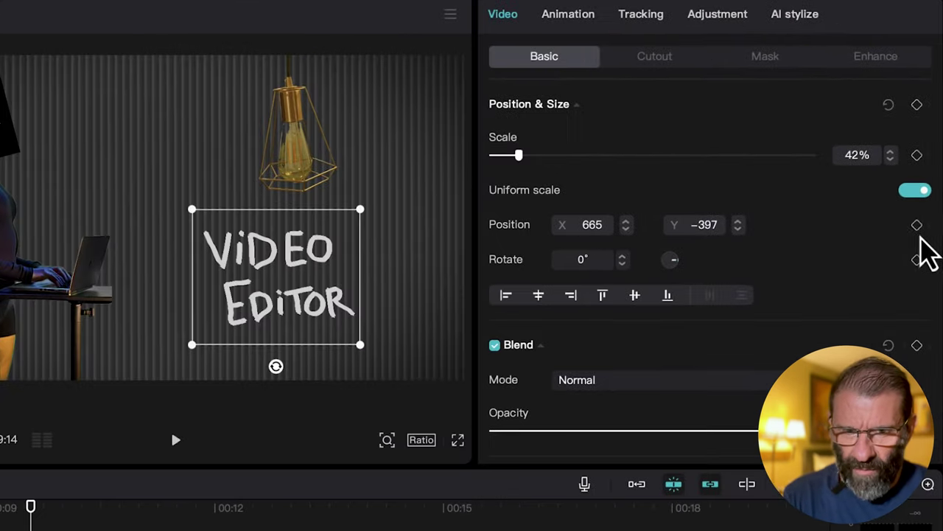
pyautogui.click(923, 154)
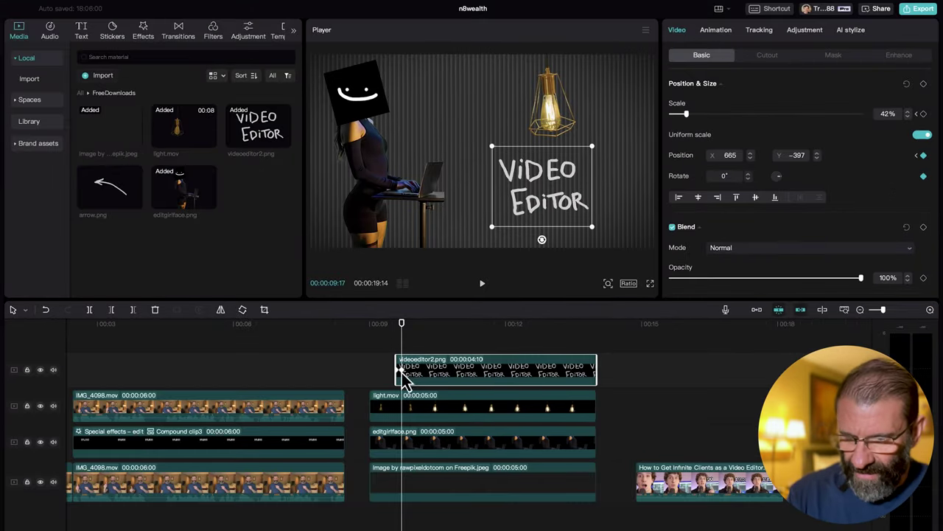
# Give videoeditor2.png a scale bounce, keyframing 46% at 00:00:09:19 and 43% at 00:00:09:21.
pyautogui.scroll(5, 400, 373)
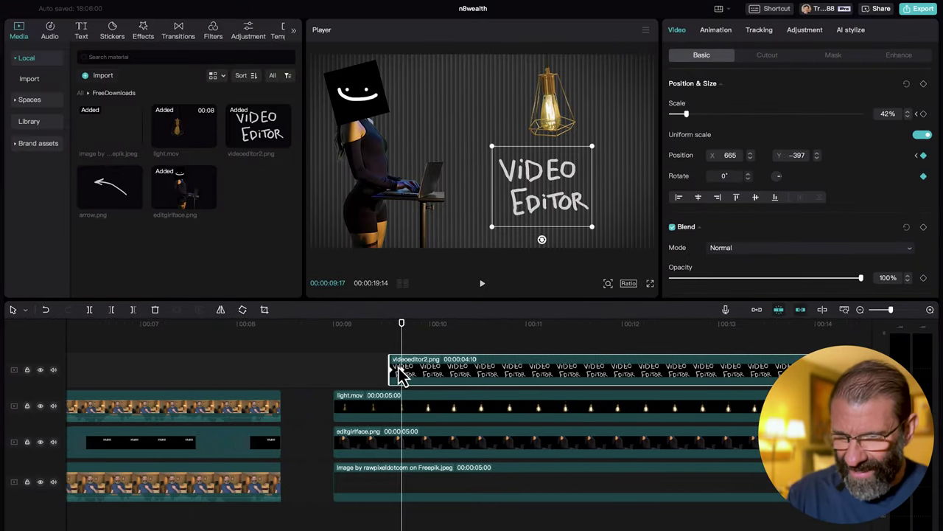
pyautogui.click(405, 323)
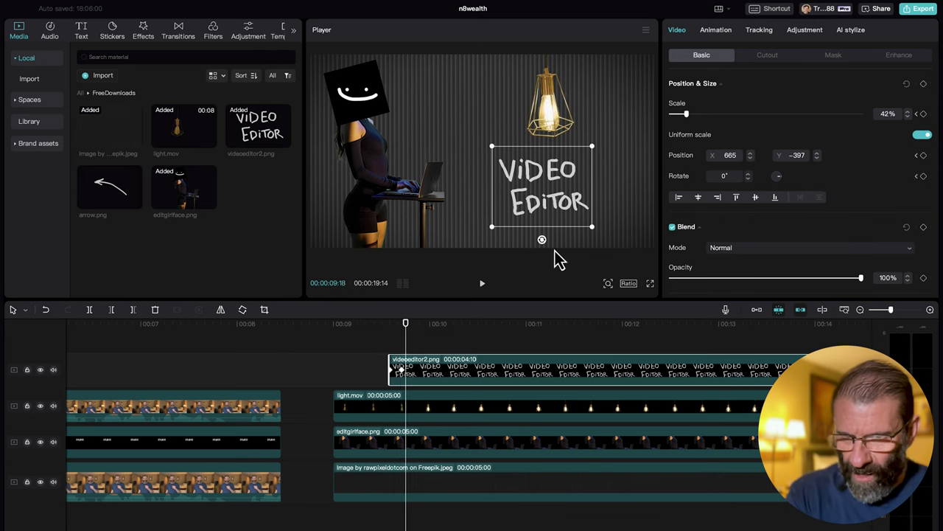
pyautogui.press('Right')
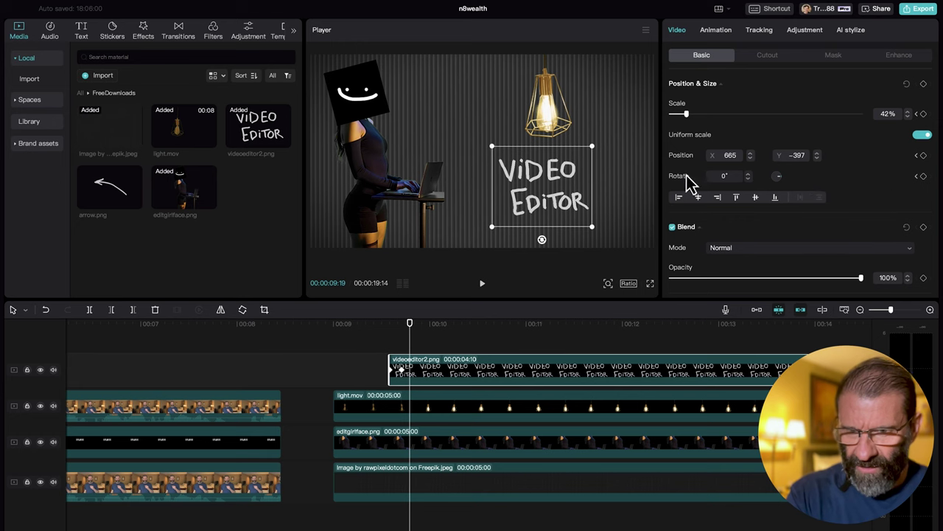
pyautogui.moveTo(593, 229); pyautogui.dragTo(597, 231)
pyautogui.press('Right')
pyautogui.press('Right')
pyautogui.press('Right')
pyautogui.press('Left')
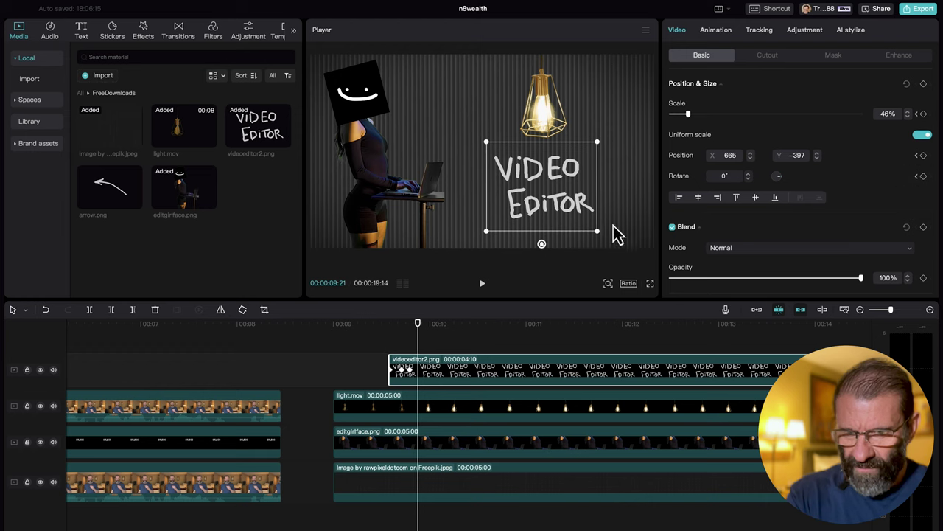
pyautogui.moveTo(602, 233); pyautogui.dragTo(592, 226)
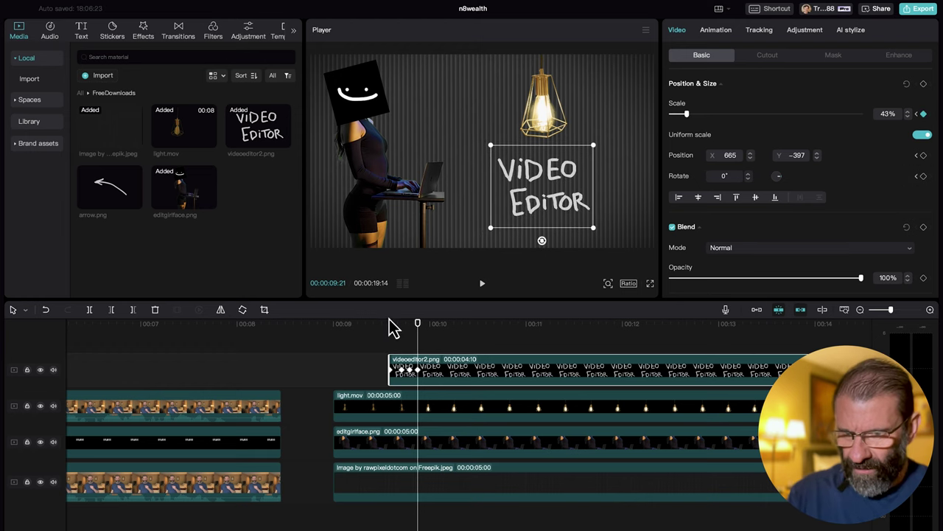
# Play back the VIDEO EDITOR scale bounce from about 00:00:09:15.
pyautogui.press('space')
pyautogui.press('space')
pyautogui.moveTo(427, 332); pyautogui.dragTo(390, 334)
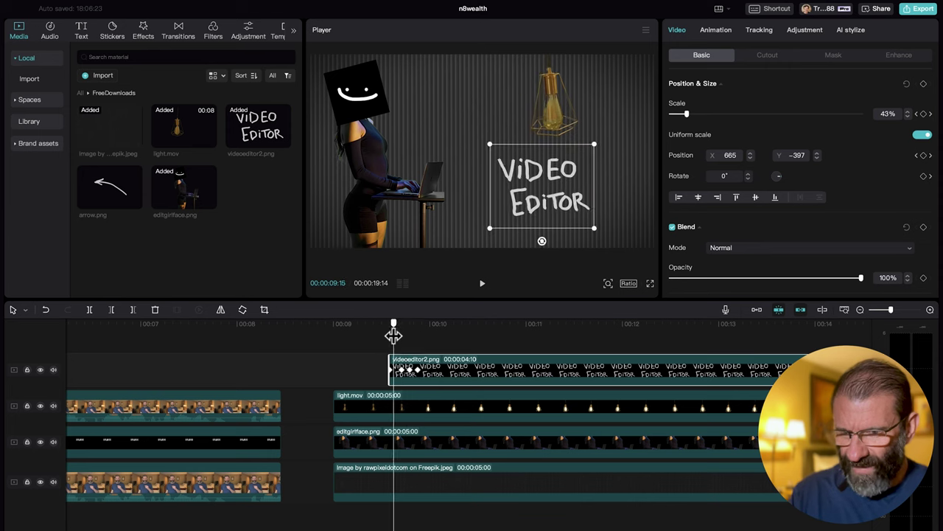
pyautogui.press('space')
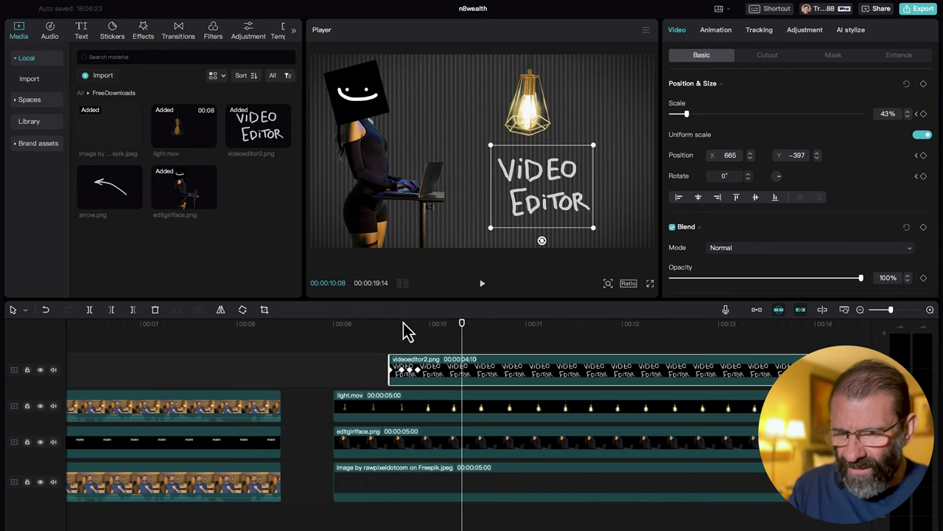
# Tighten the VIDEO EDITOR bounce by moving its last two scale keyframes to 00:00:09:18 and 00:00:09:19.
pyautogui.click(399, 331)
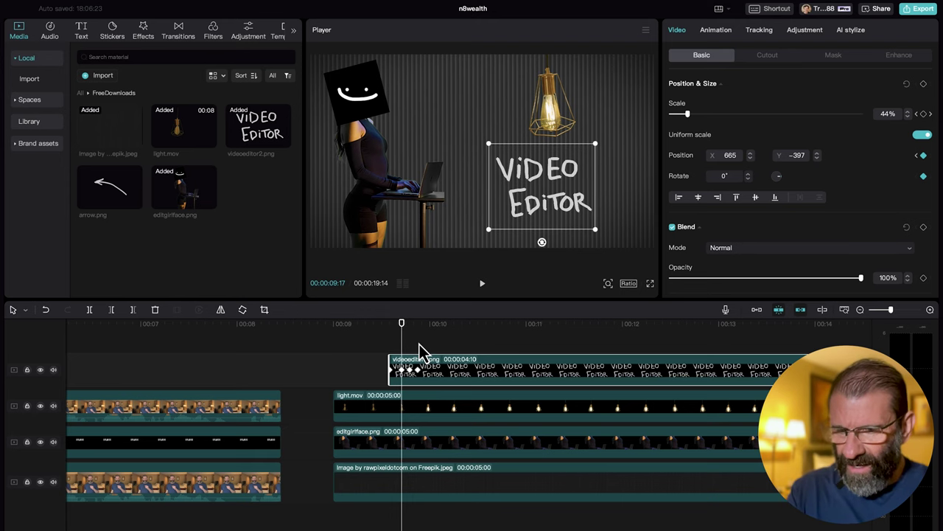
pyautogui.scroll(3, 419, 347)
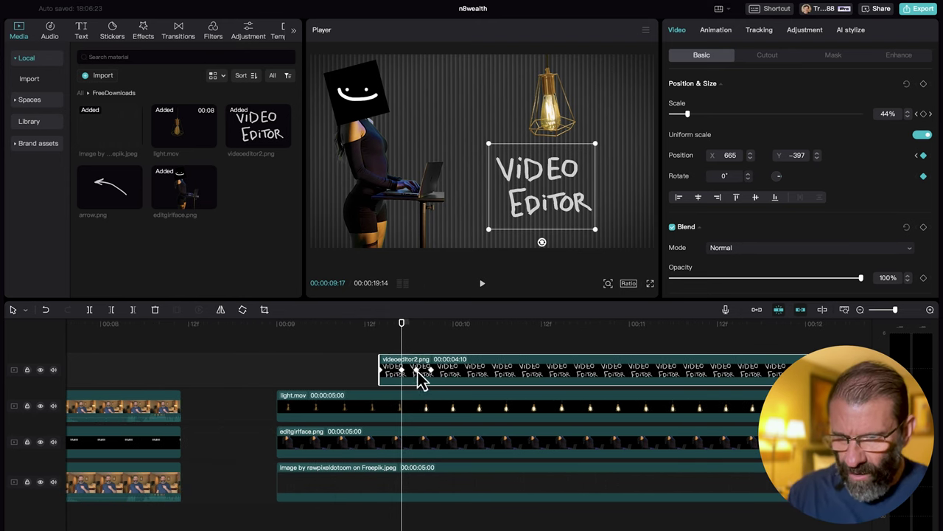
pyautogui.click(414, 370)
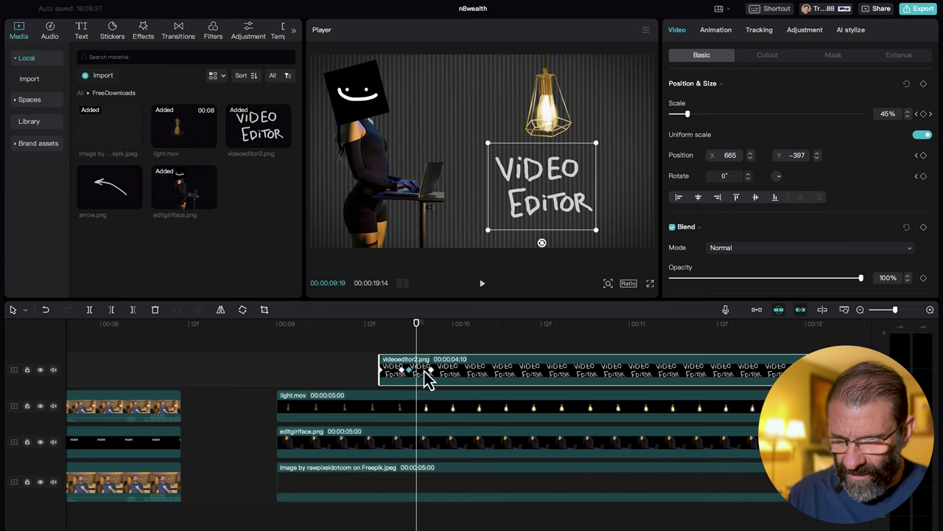
pyautogui.click(432, 371)
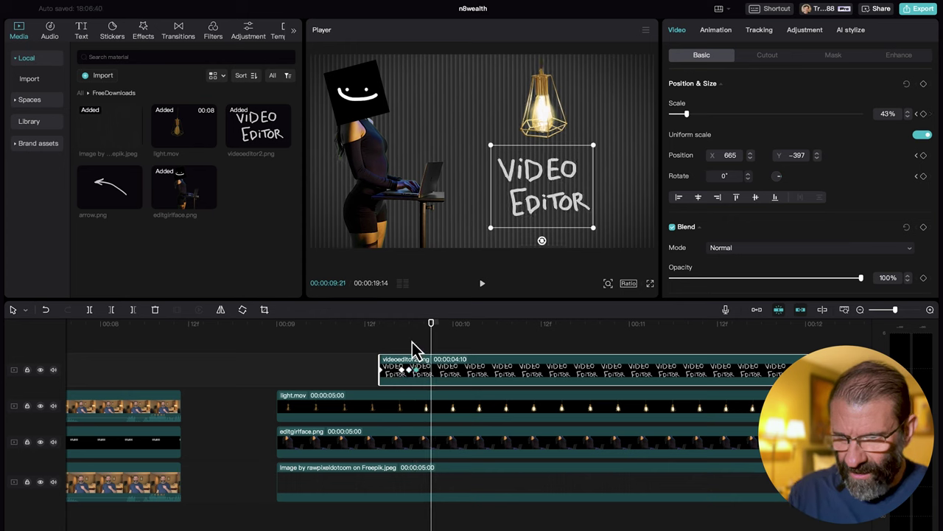
# Review the tightened VIDEO EDITOR bounce by checking its 46% keyframe and playing the animation.
pyautogui.click(409, 334)
pyautogui.moveTo(406, 333); pyautogui.dragTo(378, 331)
pyautogui.hotkey('ctrl', 'z')
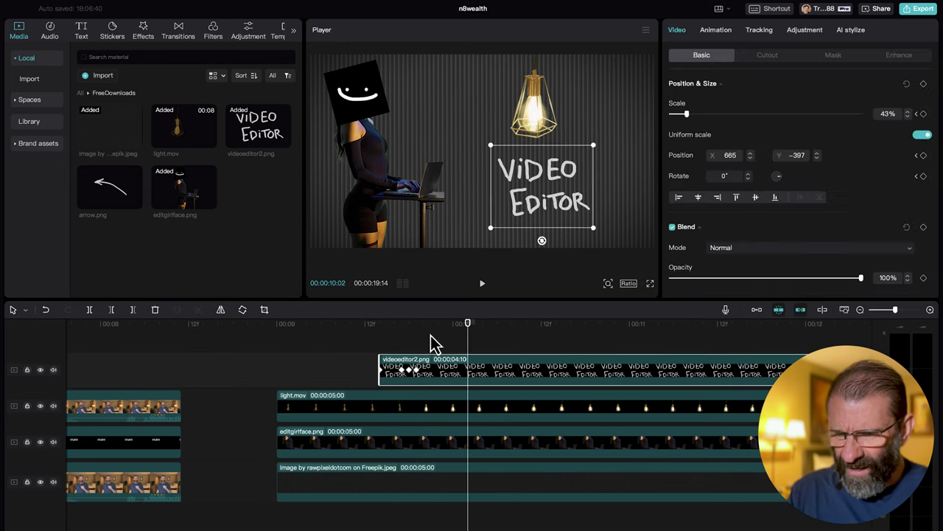
pyautogui.click(410, 339)
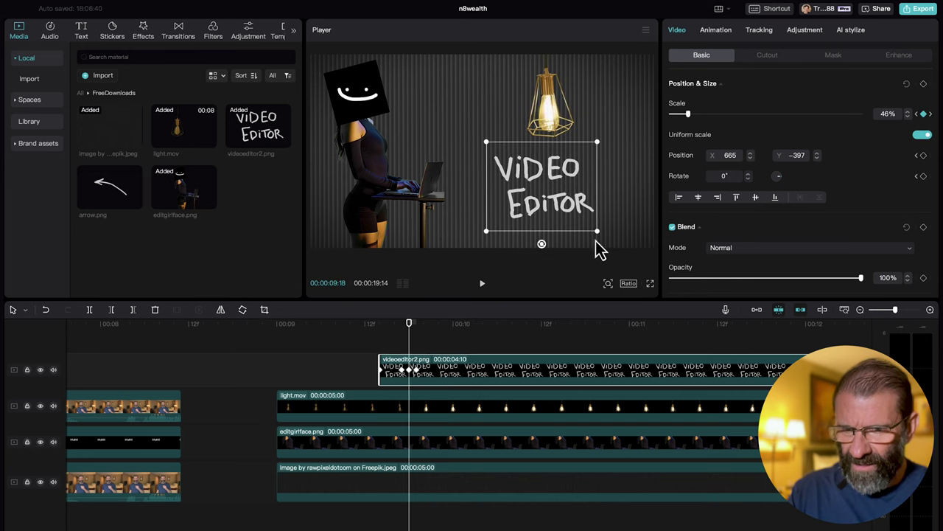
pyautogui.press('space')
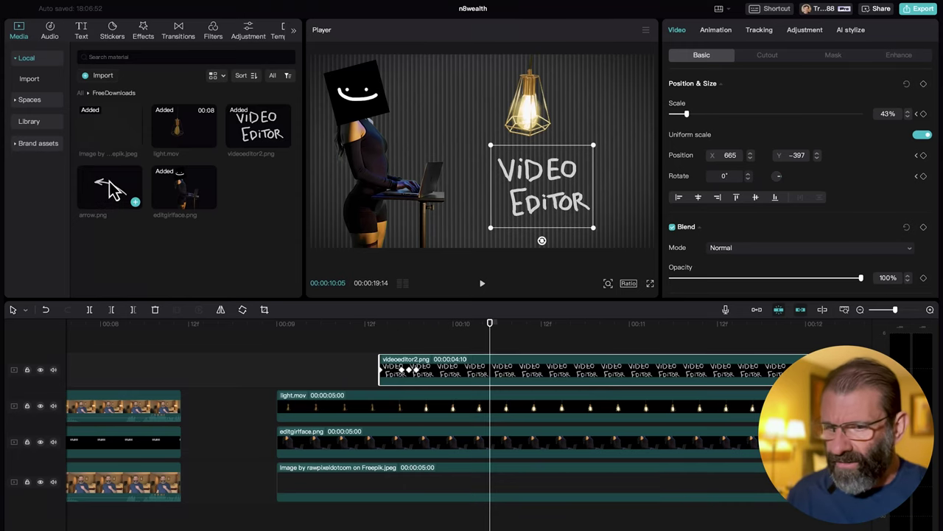
# Add arrow.png above videoeditor2.png, starting at about 00:00:09:20, scaled to 59% at X -458, Y 171, and play the scene.
pyautogui.moveTo(108, 190); pyautogui.dragTo(388, 352)
pyautogui.hotkey('ctrl', '-')
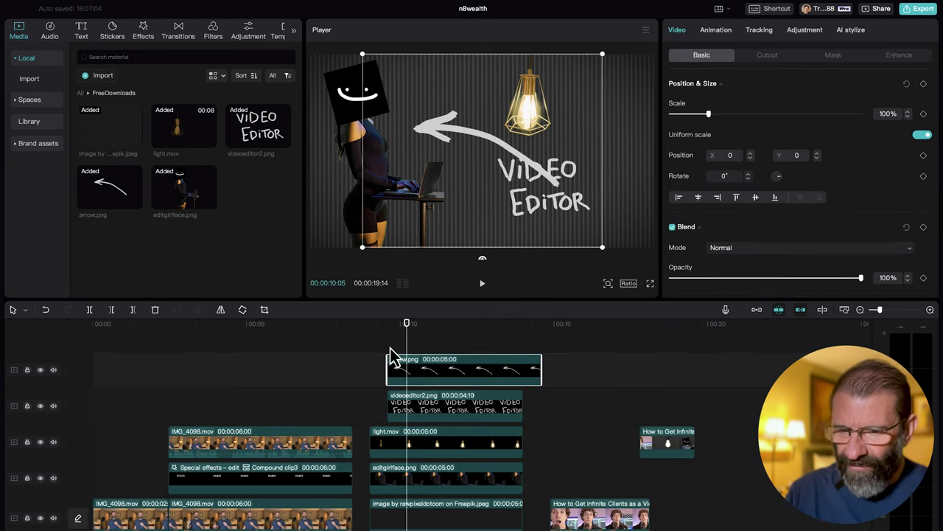
pyautogui.moveTo(650, 325); pyautogui.dragTo(698, 310)
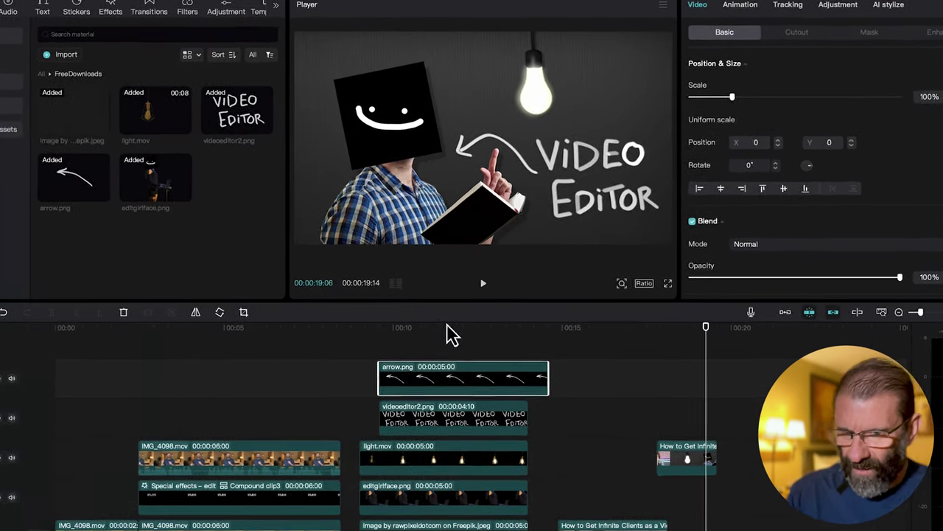
pyautogui.moveTo(448, 333); pyautogui.dragTo(387, 344)
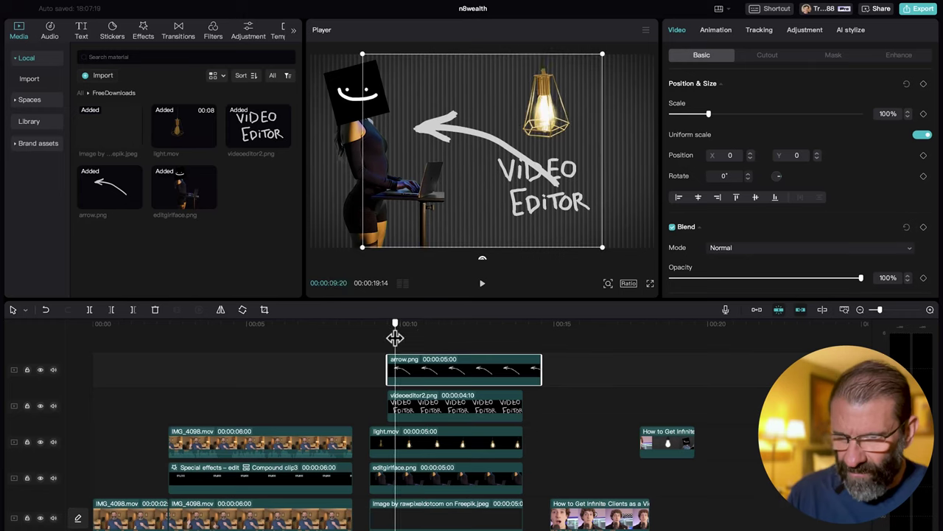
pyautogui.moveTo(435, 371); pyautogui.dragTo(480, 371)
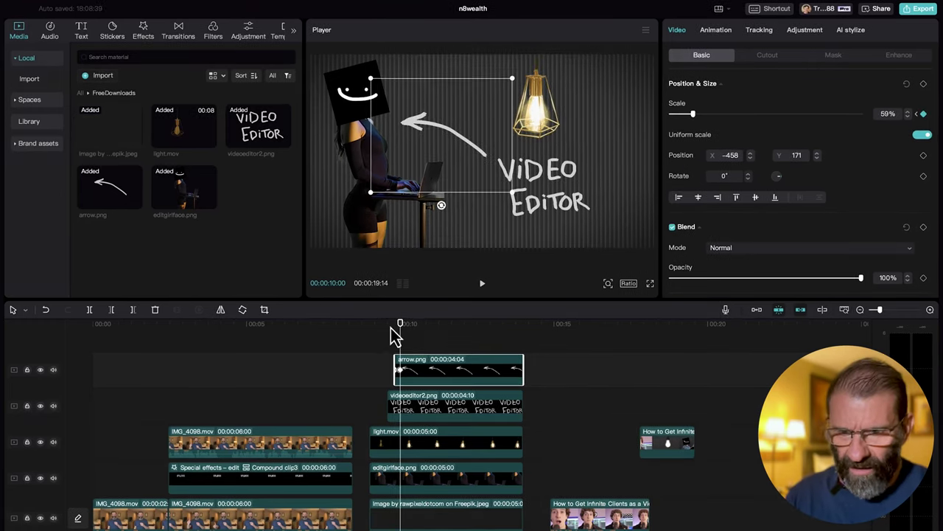
pyautogui.moveTo(397, 335); pyautogui.dragTo(371, 332)
pyautogui.press('space')
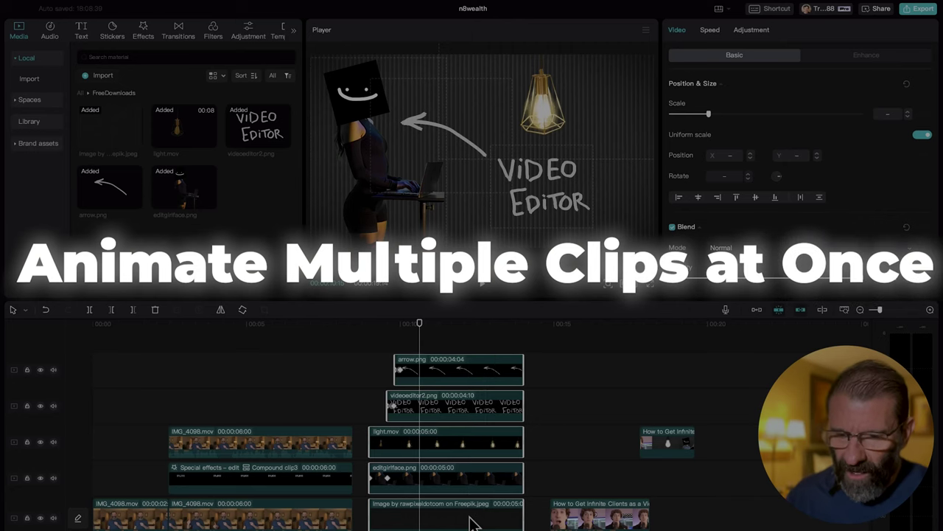
# Combine the scene's clips into one compound clip and add position and scale keyframes at its start, 00:00:09:00.
pyautogui.rightClick(472, 522)
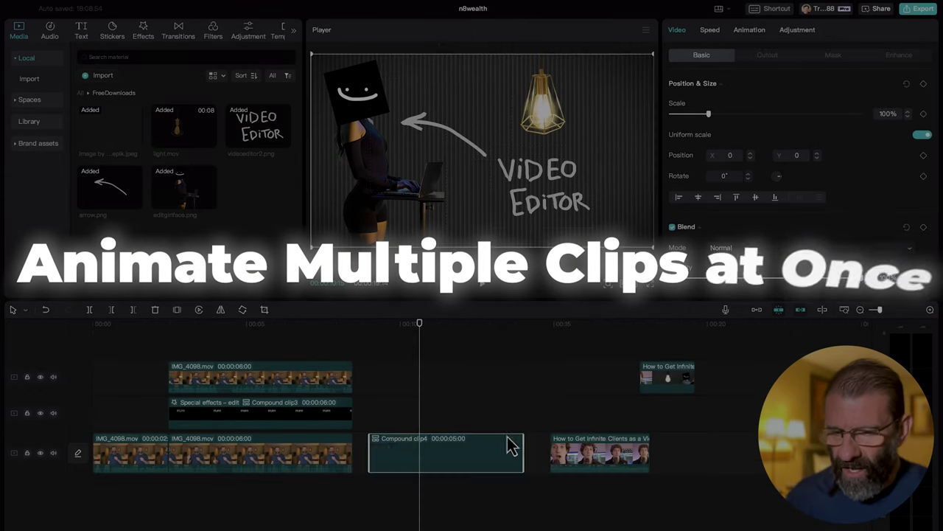
pyautogui.click(510, 435)
pyautogui.click(446, 324)
pyautogui.moveTo(448, 325); pyautogui.dragTo(368, 358)
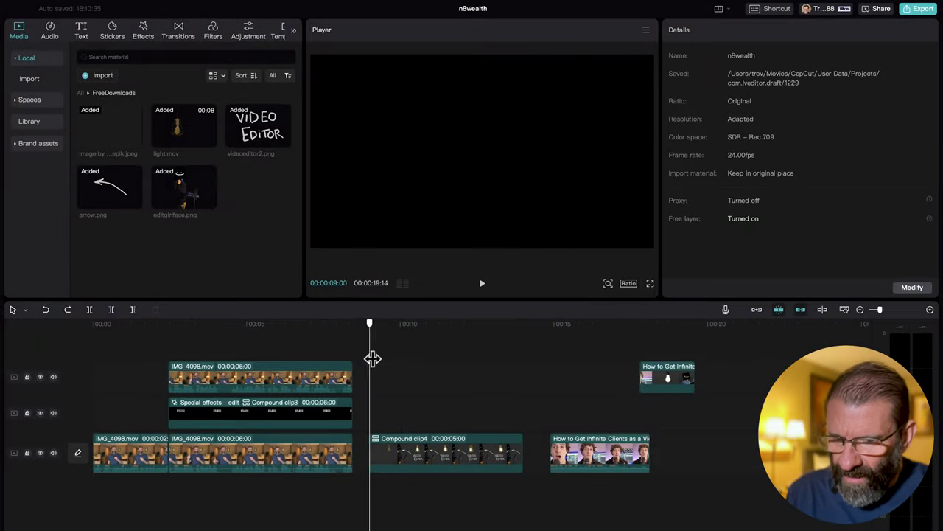
pyautogui.click(433, 461)
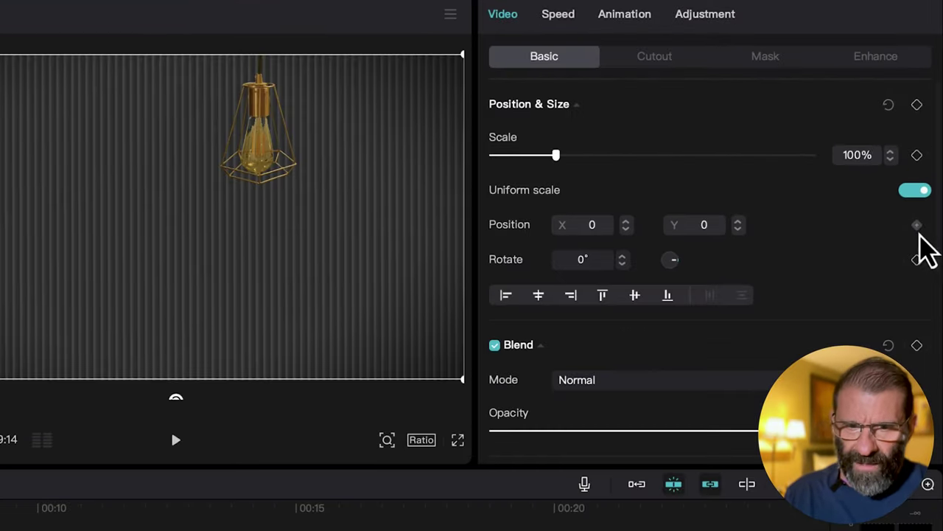
pyautogui.click(918, 227)
pyautogui.click(917, 155)
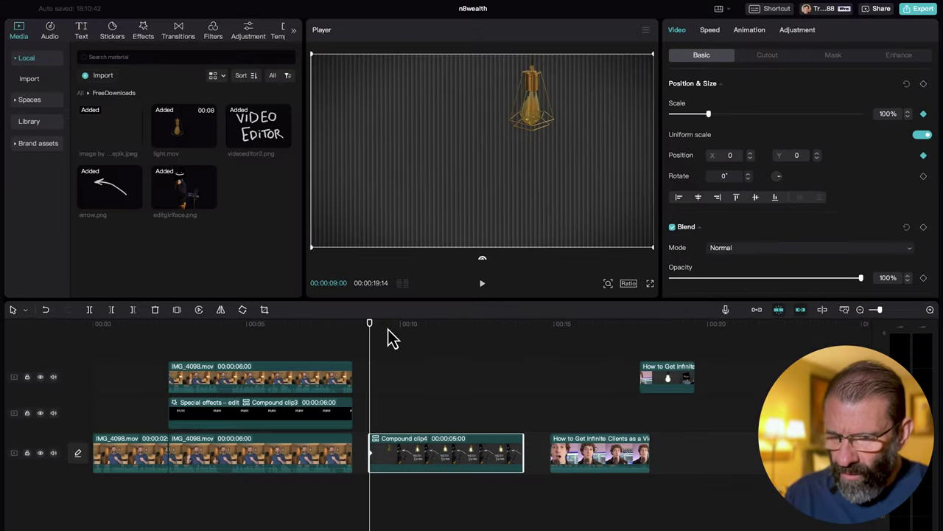
# Check the reference's zoom-out timing and keyframe the compound clip at 100% scale, X 0, Y 0 shortly after VIDEO EDITOR appears.
pyautogui.moveTo(372, 336); pyautogui.dragTo(389, 336)
pyautogui.moveTo(677, 332)
pyautogui.mouseDown()
pyautogui.moveTo(643, 344)
pyautogui.moveTo(669, 341)
pyautogui.mouseUp()
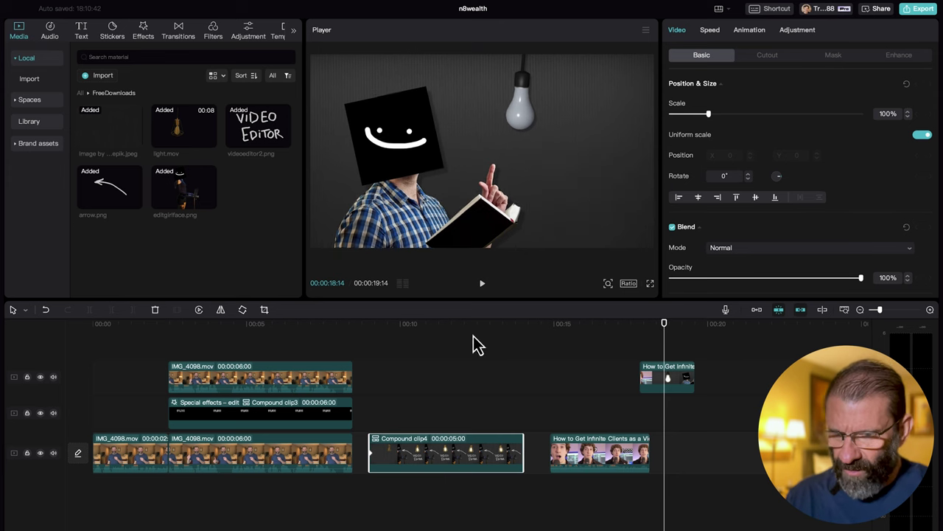
pyautogui.moveTo(402, 338)
pyautogui.mouseDown()
pyautogui.moveTo(375, 347)
pyautogui.moveTo(388, 345)
pyautogui.mouseUp()
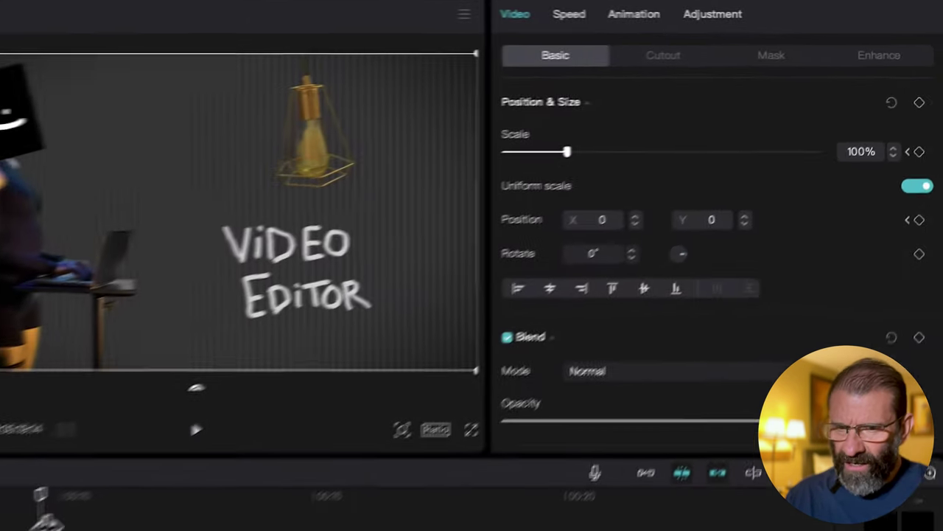
pyautogui.click(917, 225)
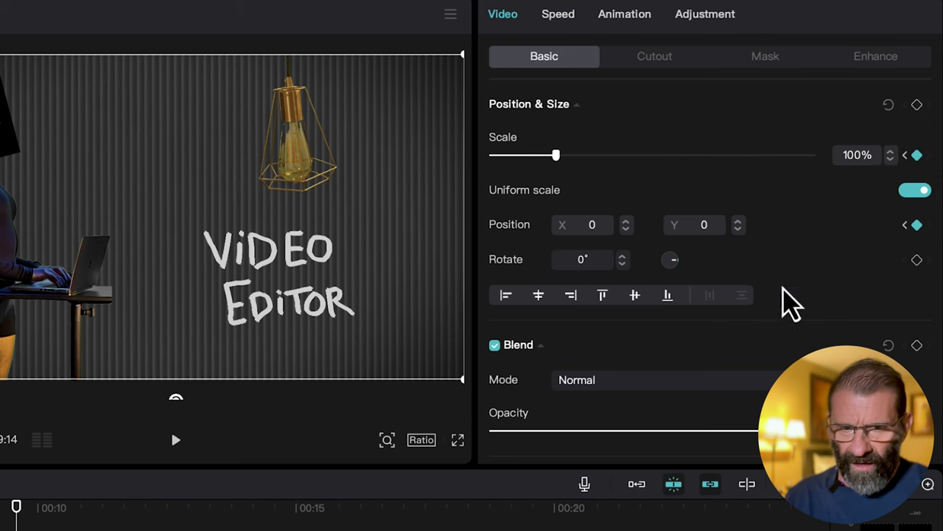
# At the compound clip's first keyframe, set scale to 202% and position to X -900, Y -738, framing the bulb.
pyautogui.click(906, 155)
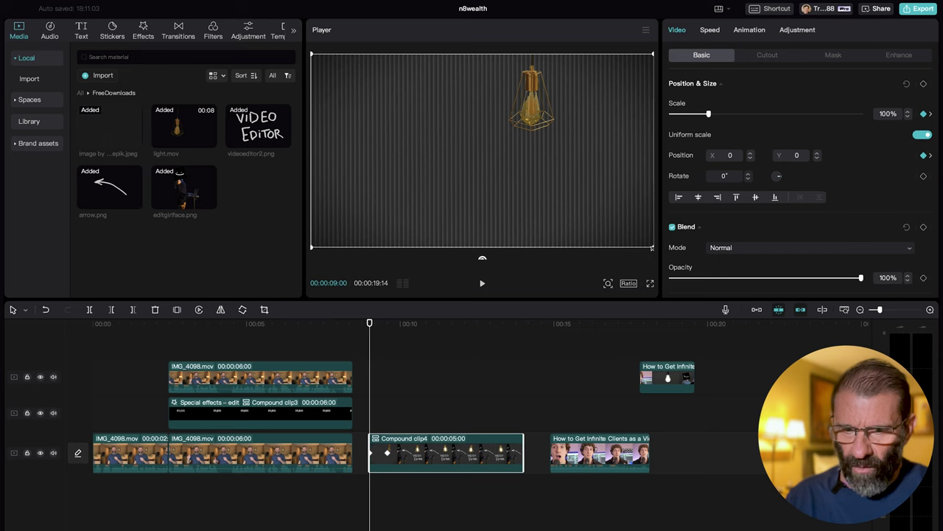
pyautogui.moveTo(708, 113); pyautogui.dragTo(746, 113)
pyautogui.moveTo(639, 185); pyautogui.dragTo(579, 112)
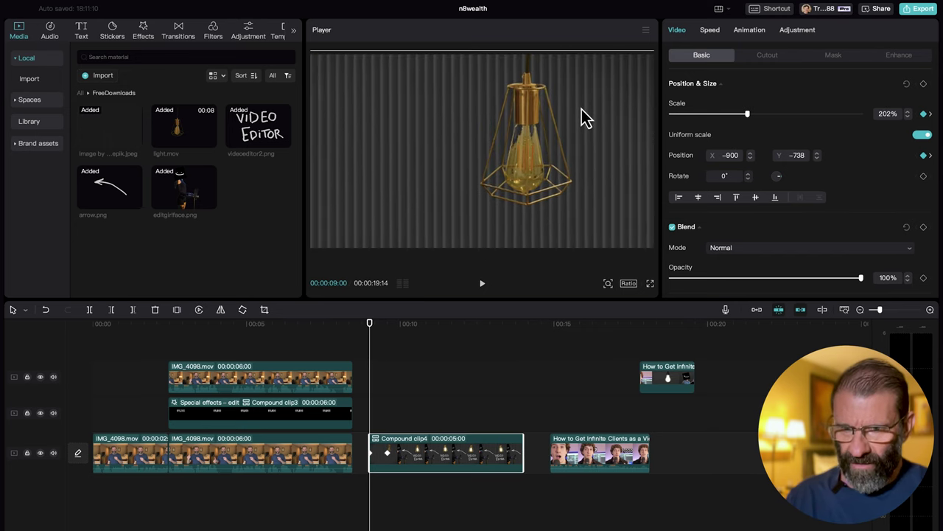
# Play back the compound clip's zoom-out from about 00:00:08:21.
pyautogui.click(370, 344)
pyautogui.moveTo(370, 344); pyautogui.dragTo(366, 347)
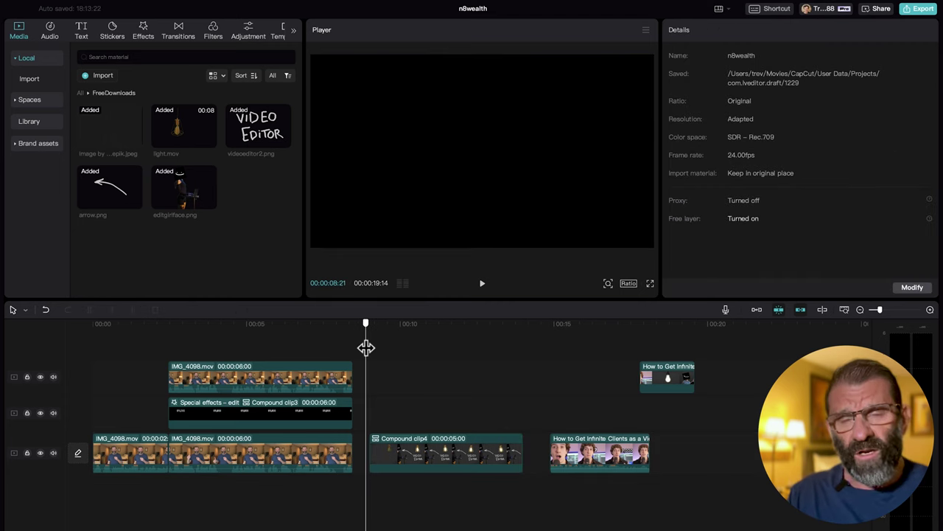
pyautogui.press('space')
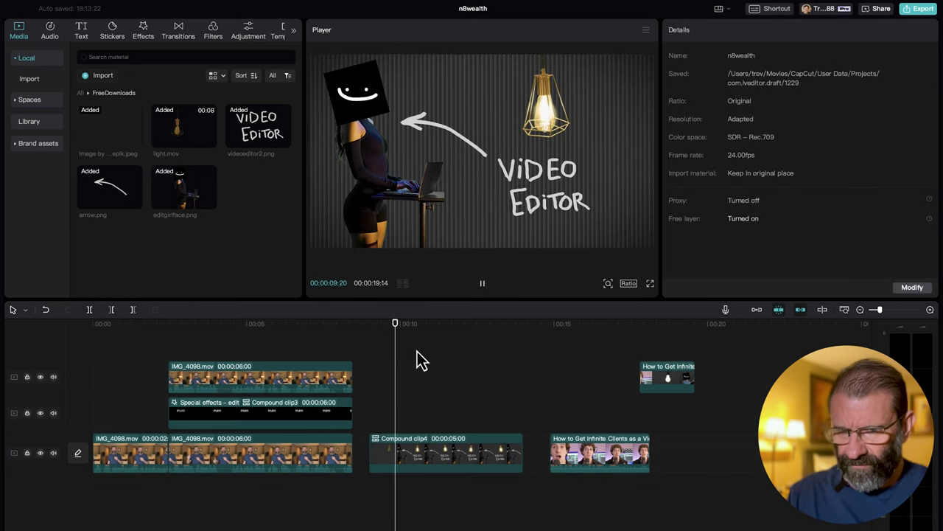
pyautogui.press('space')
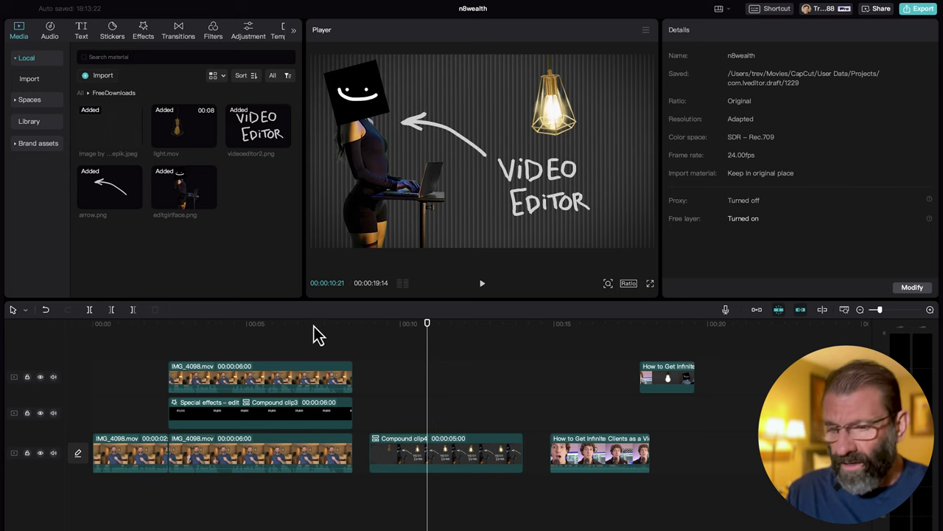
# Shorten the $11,000 text and its IMG_4098.mov overlay to end after about 00:00:04:08, and play the edit from the beginning.
pyautogui.moveTo(313, 326); pyautogui.dragTo(113, 327)
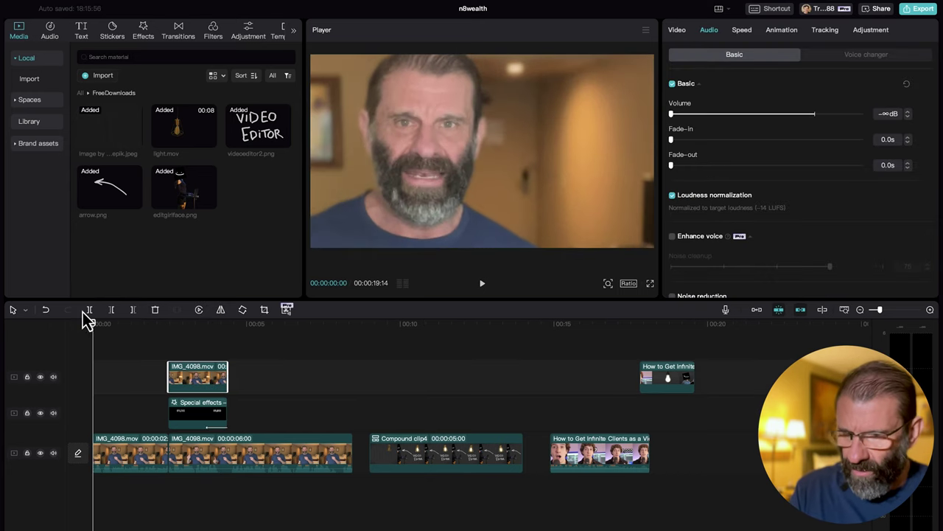
pyautogui.press('space')
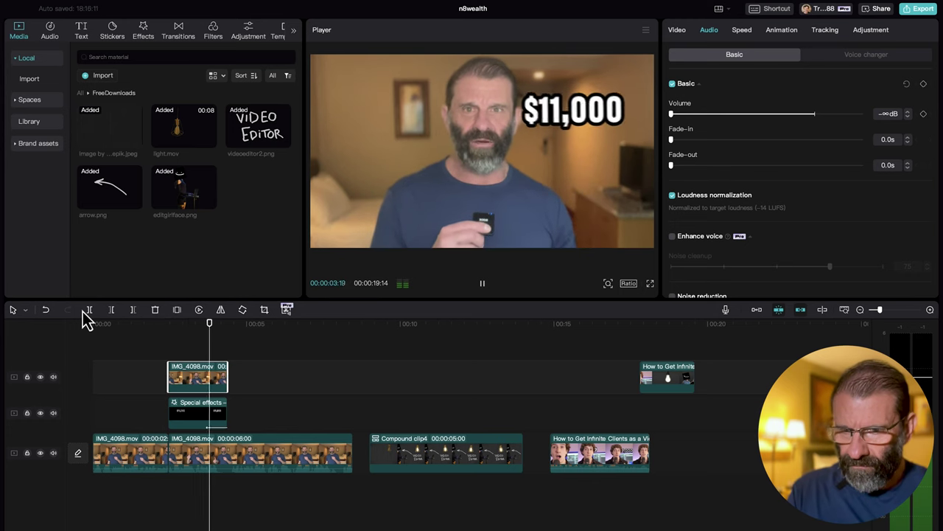
pyautogui.press('space')
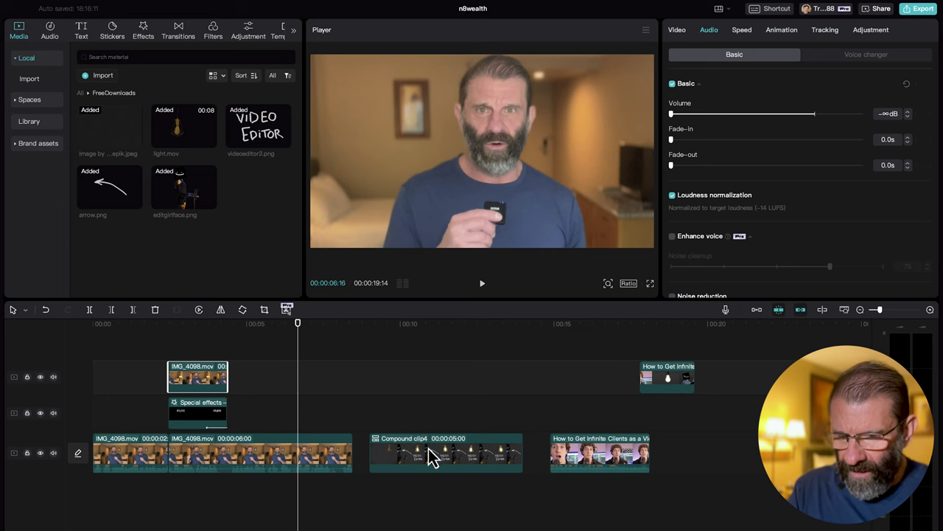
# Move the compound clip to the track above the talking footage, starting just after 00:00:06:00, and play back the transition into it.
pyautogui.moveTo(424, 454); pyautogui.dragTo(364, 419)
pyautogui.moveTo(290, 333); pyautogui.dragTo(259, 322)
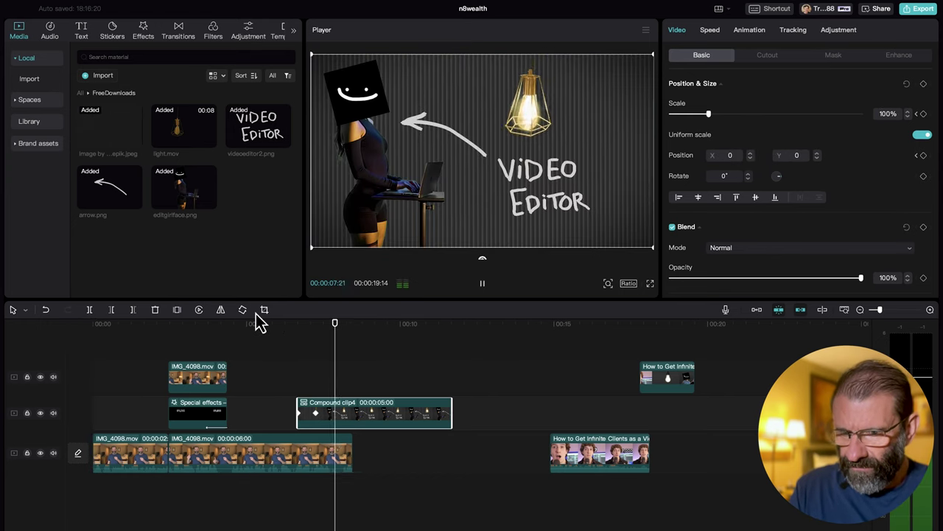
pyautogui.press('space')
pyautogui.moveTo(309, 333); pyautogui.dragTo(236, 336)
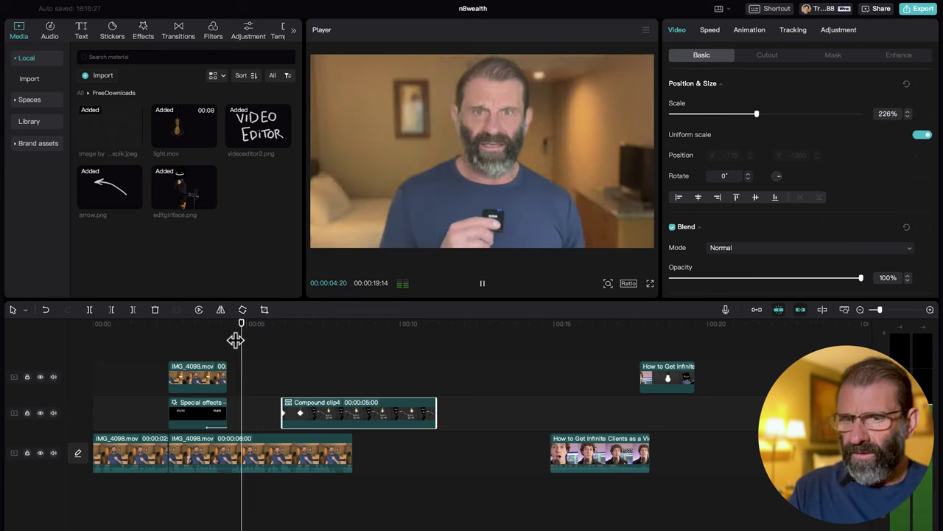
pyautogui.press('space')
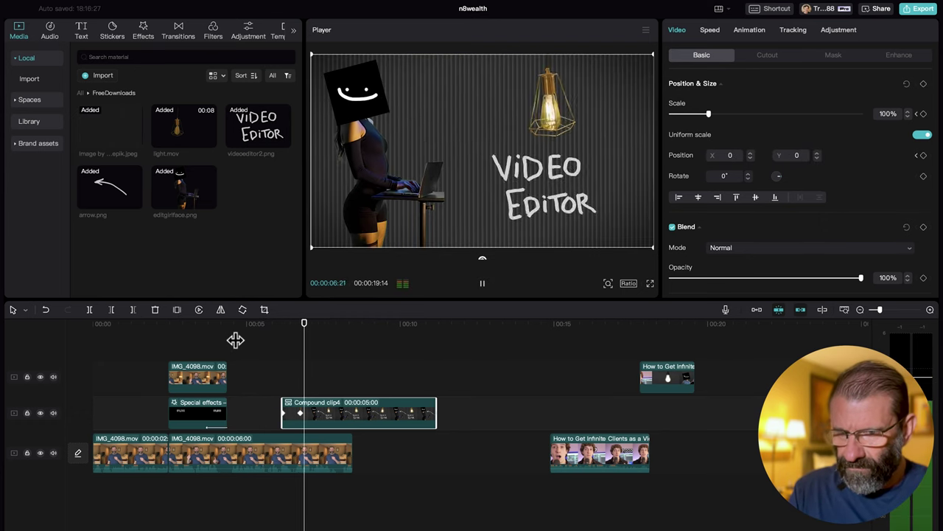